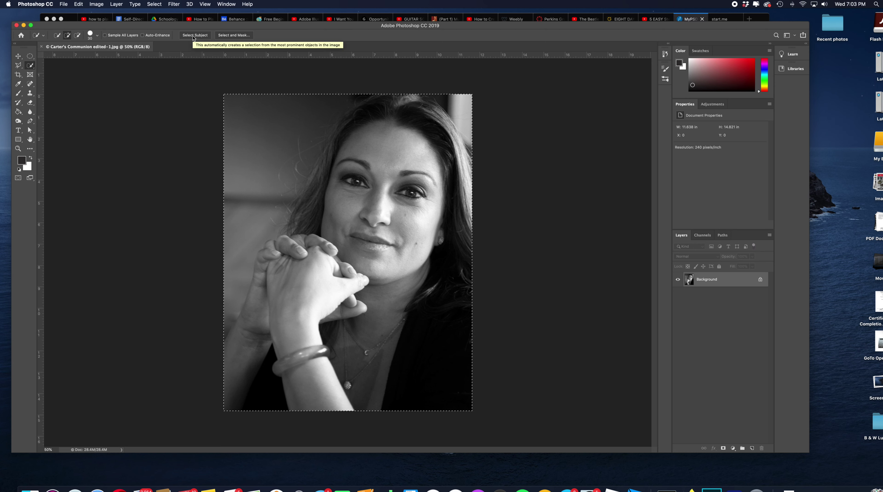
Select the woman automatically with Select Subject, discarding the existing selection of the whole image
left_click(194, 35)
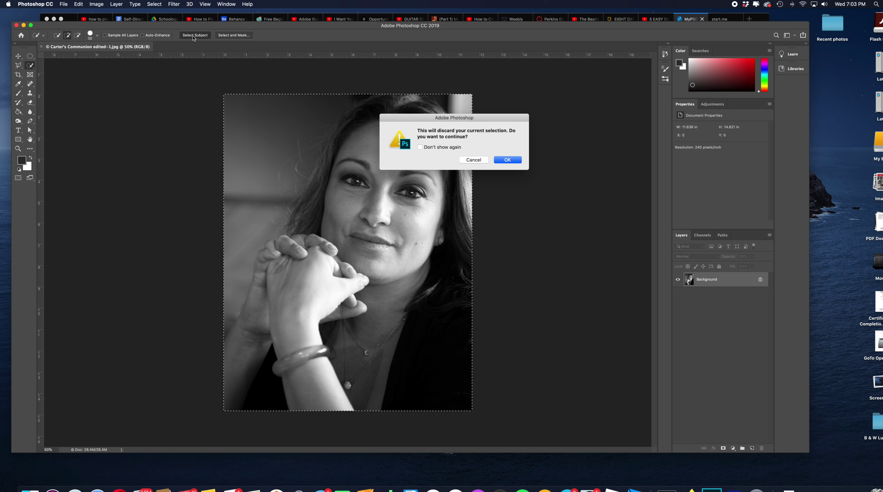
left_click(513, 161)
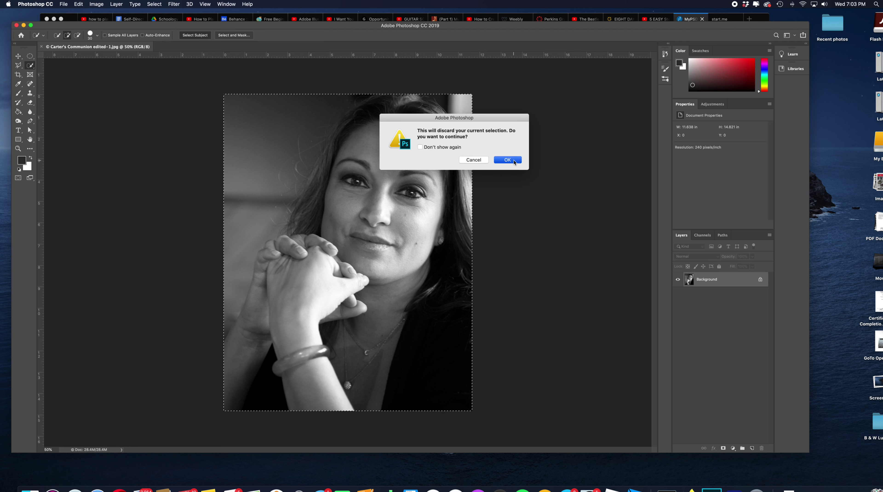
left_click(513, 161)
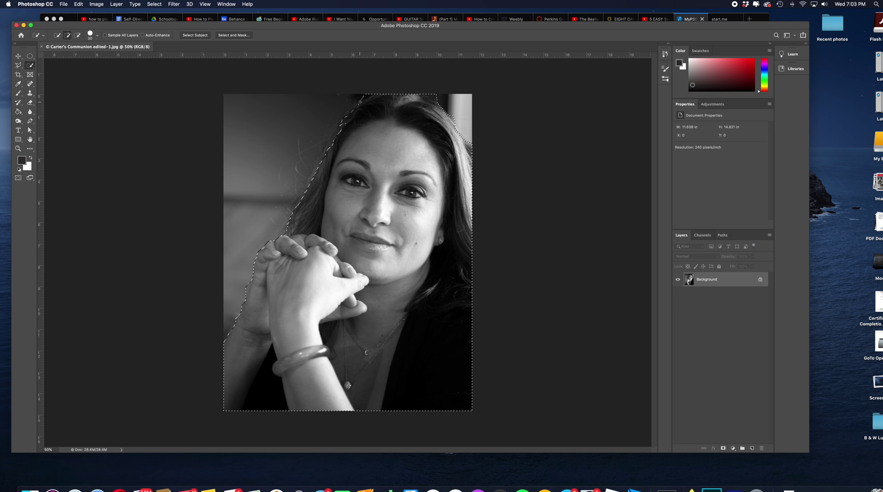
Subtract the stray background around the top and side of the hair from the selection, and turn the selection into a layer mask
key("alt")
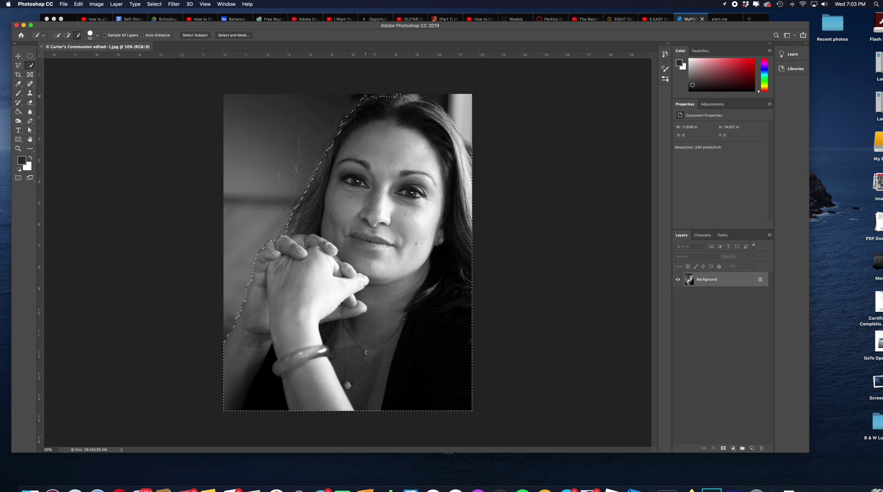
key("alt")
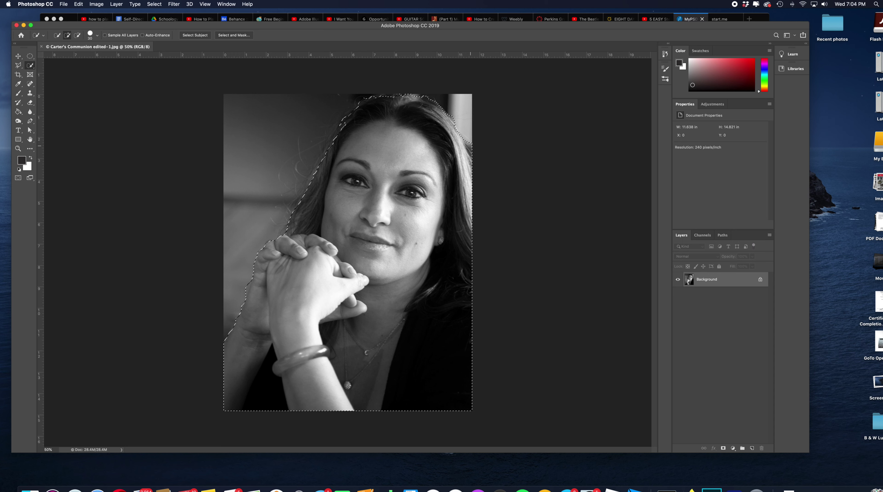
key("alt")
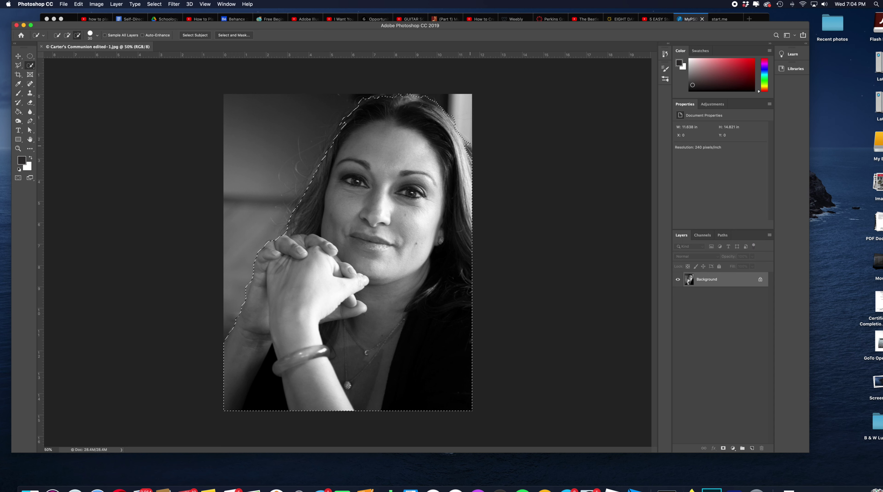
key("alt")
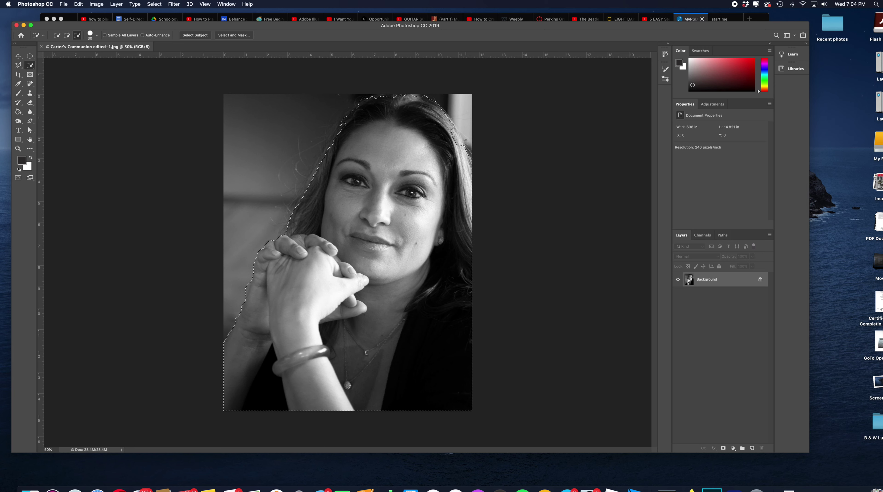
key("alt")
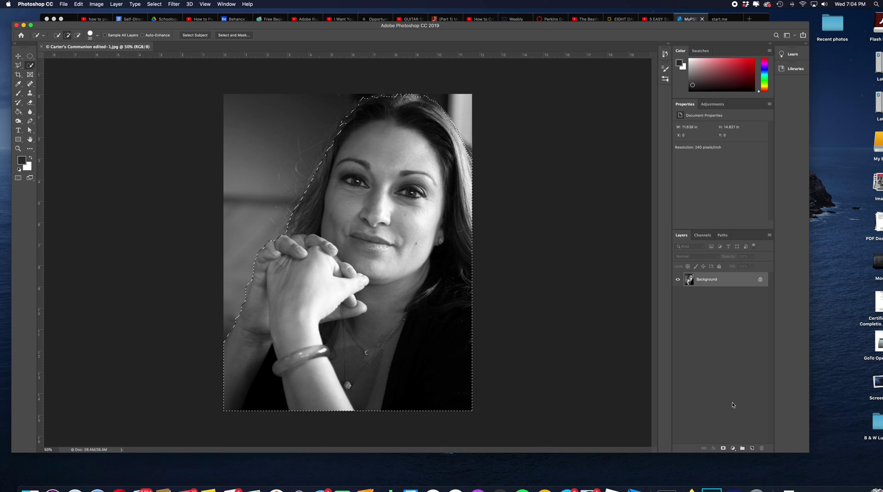
left_click(723, 449)
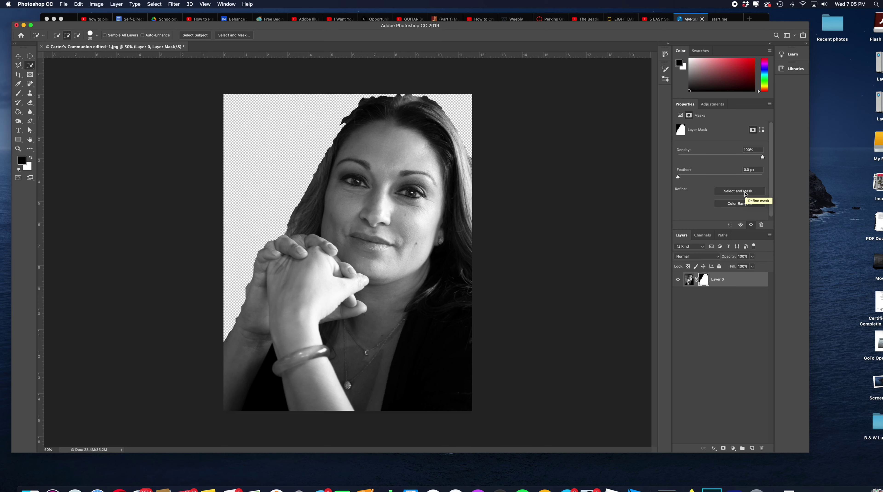
In Select and Mask, set the layer mask's Smooth to 46, Feather to about 6.2 px and Shift Edge to about -21%
left_click(735, 192)
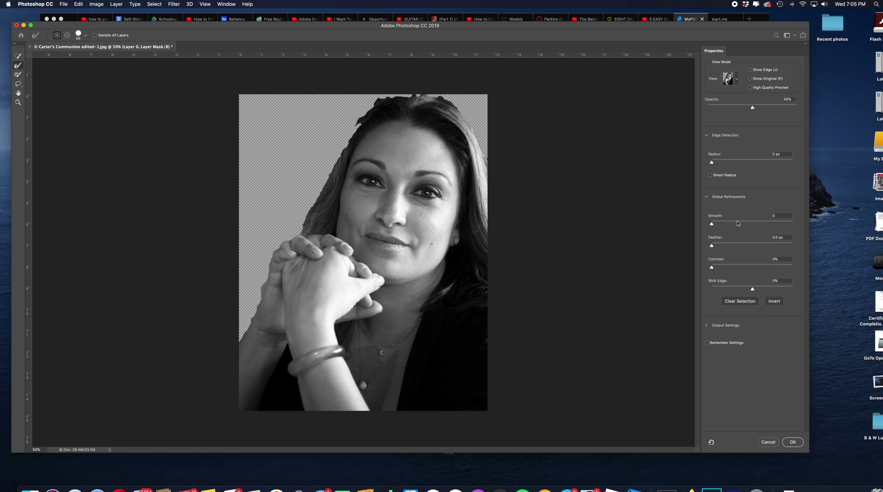
left_click(737, 79)
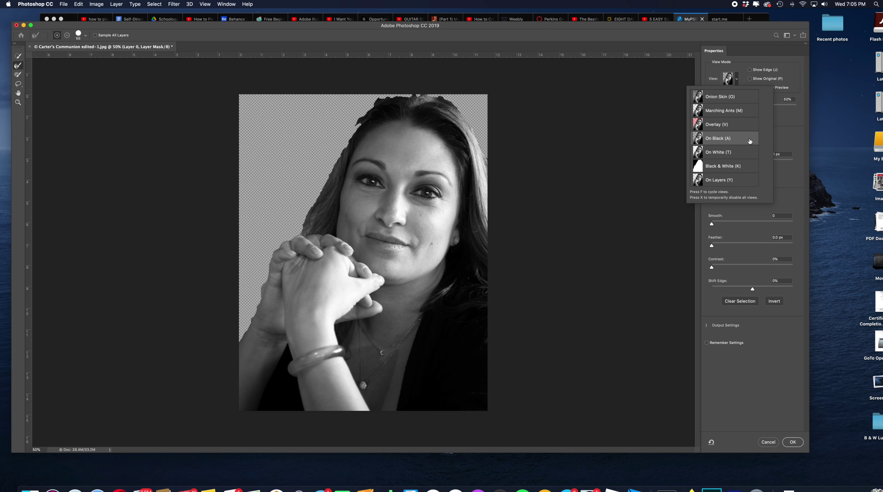
left_click(738, 80)
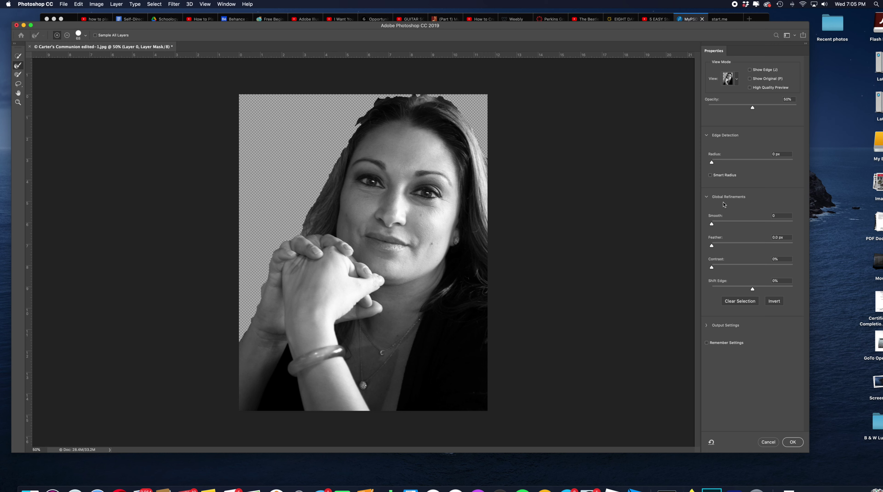
left_click_drag(712, 225, 750, 226)
left_click_drag(712, 246, 765, 247)
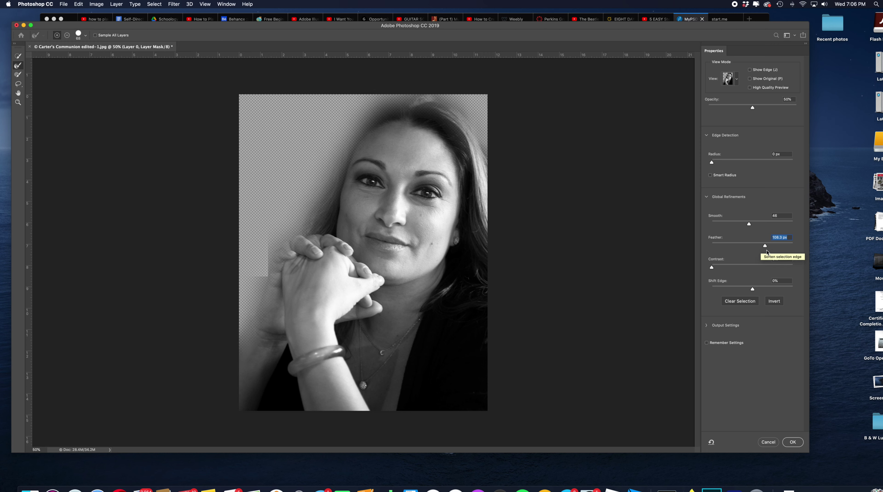
left_click_drag(765, 247, 737, 248)
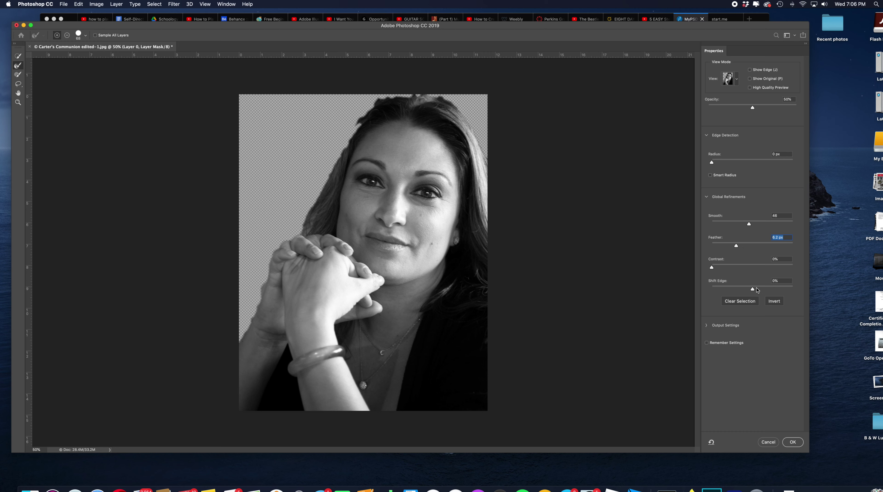
left_click_drag(752, 288, 769, 289)
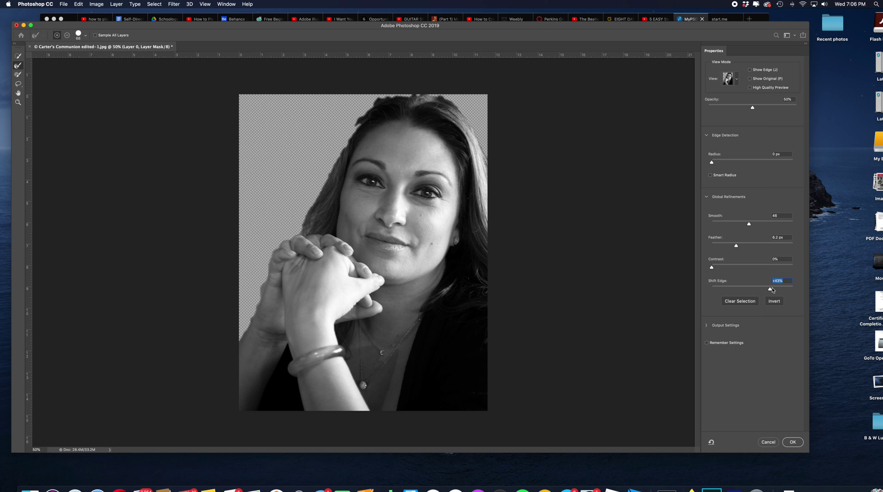
left_click_drag(769, 290, 745, 291)
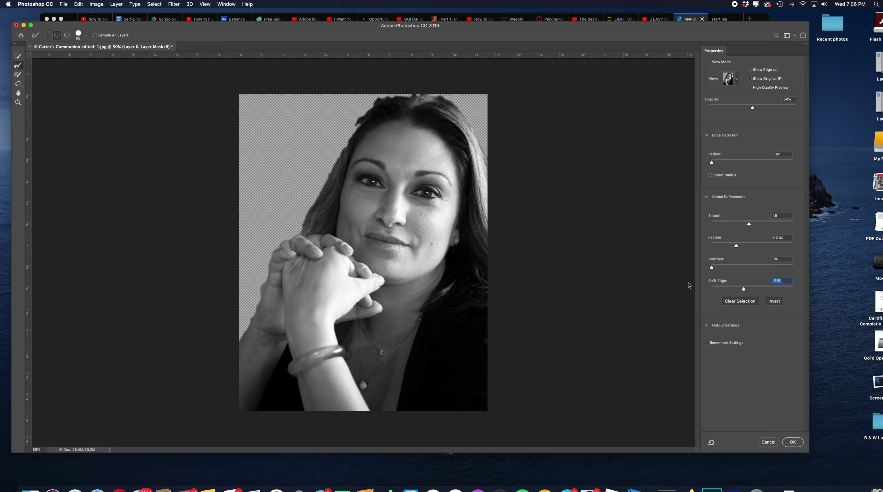
Brush along the woman's hairline with the Refine Edge Brush and apply the mask refinement
left_click(19, 68)
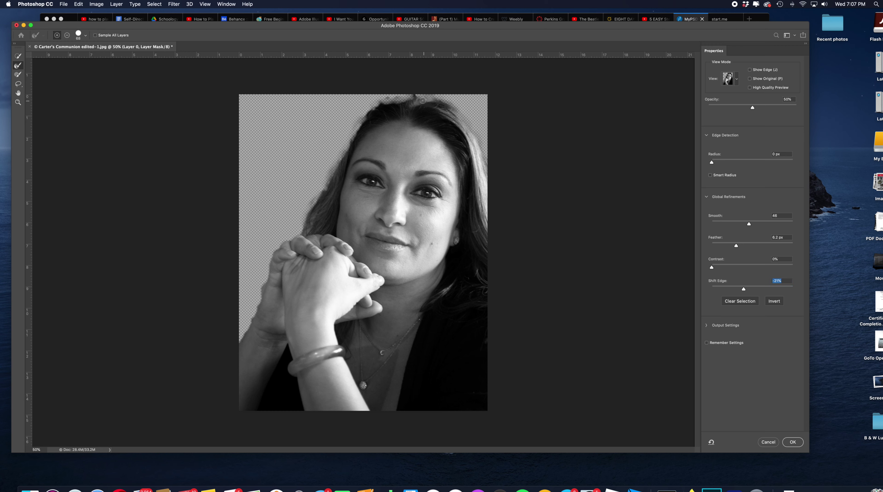
left_click(387, 96)
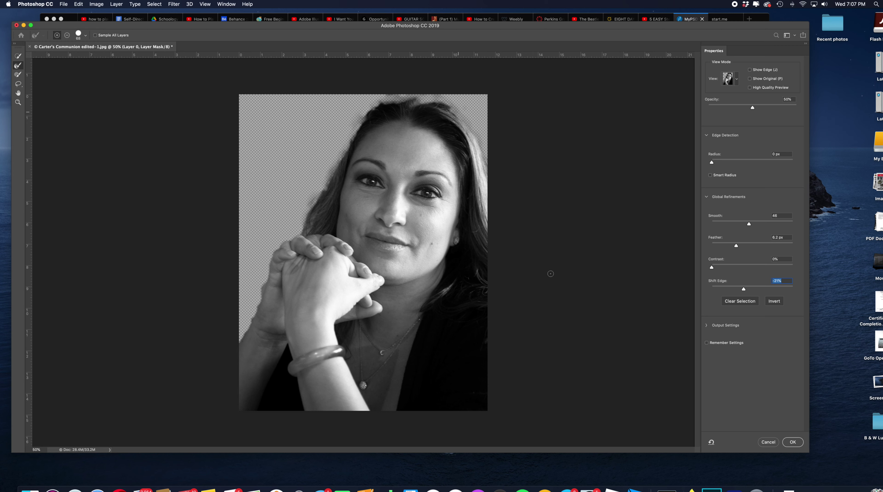
left_click(793, 442)
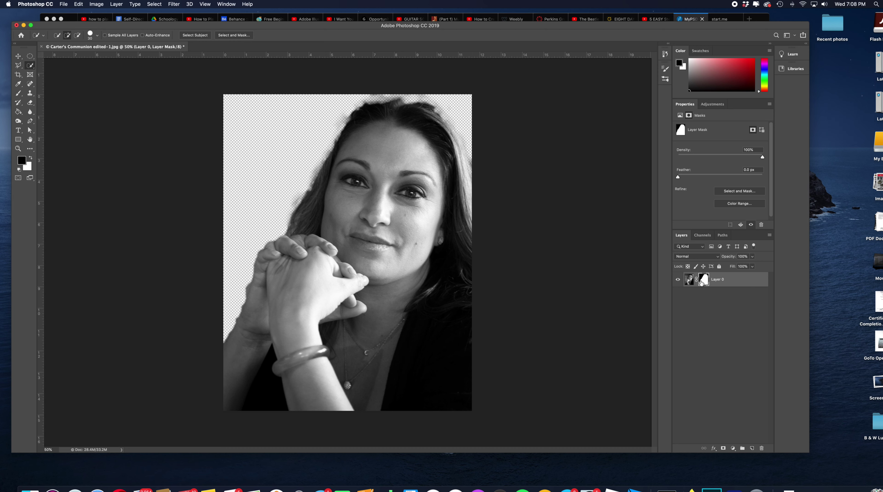
Convert the masked portrait layer to a smart object and duplicate it in the same document
right_click(745, 282)
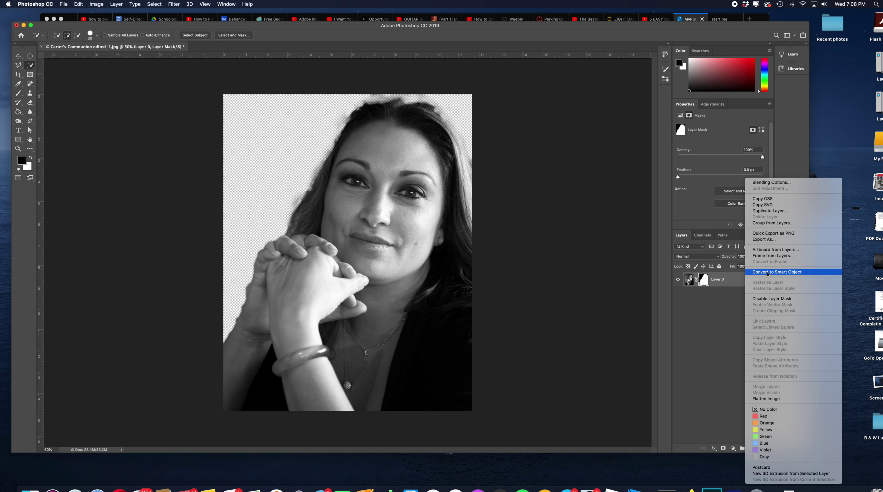
left_click(793, 272)
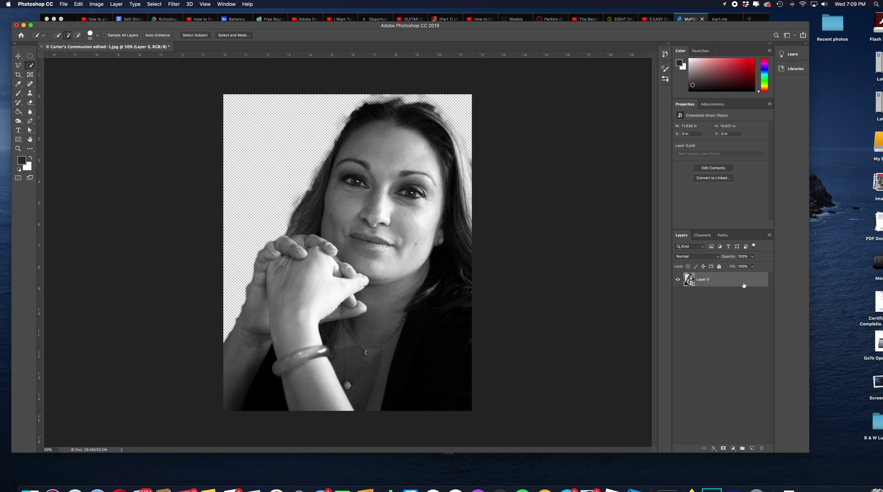
right_click(726, 282)
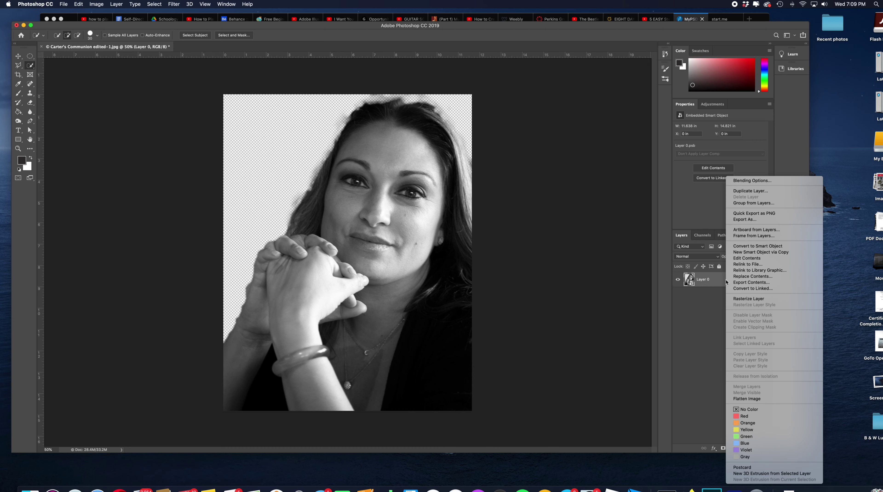
left_click(754, 193)
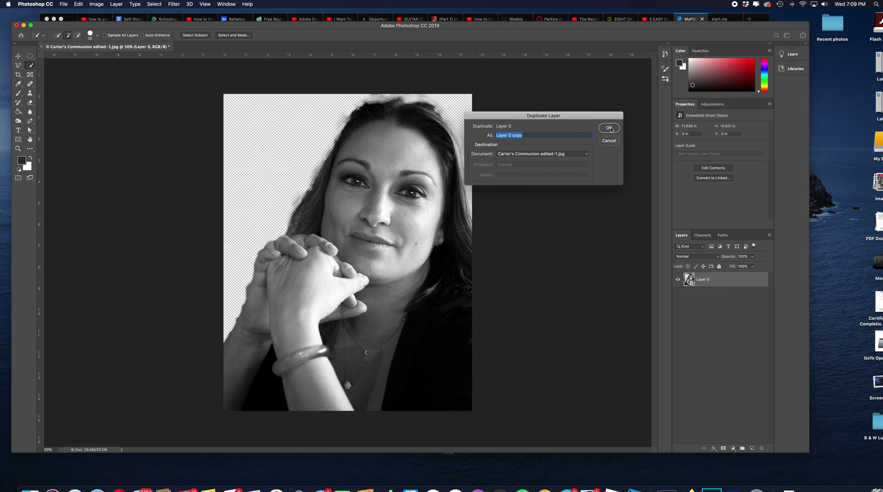
left_click(609, 128)
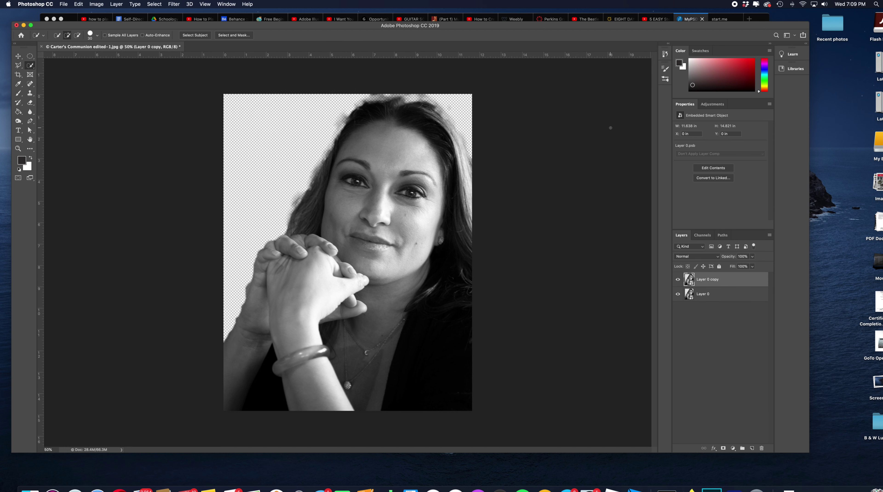
Rename the lower portrait layer Original and the copy above it Base
left_click(703, 294)
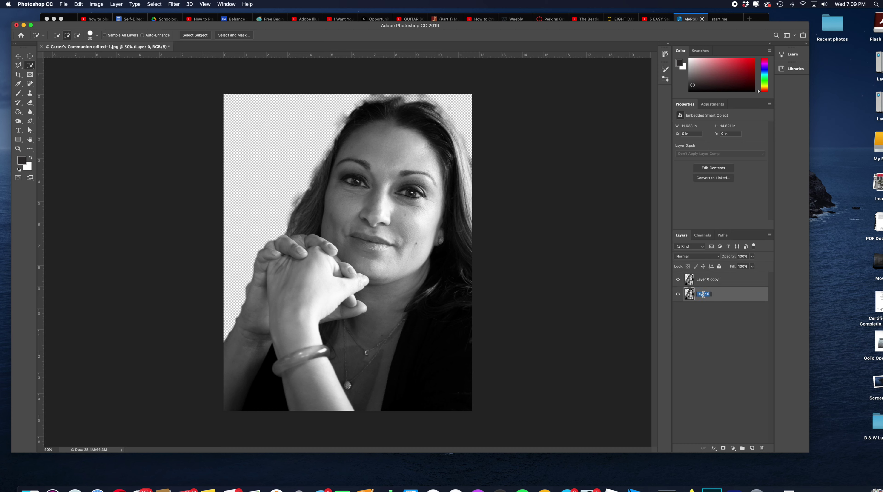
type("Original")
key("Return")
double_click(709, 280)
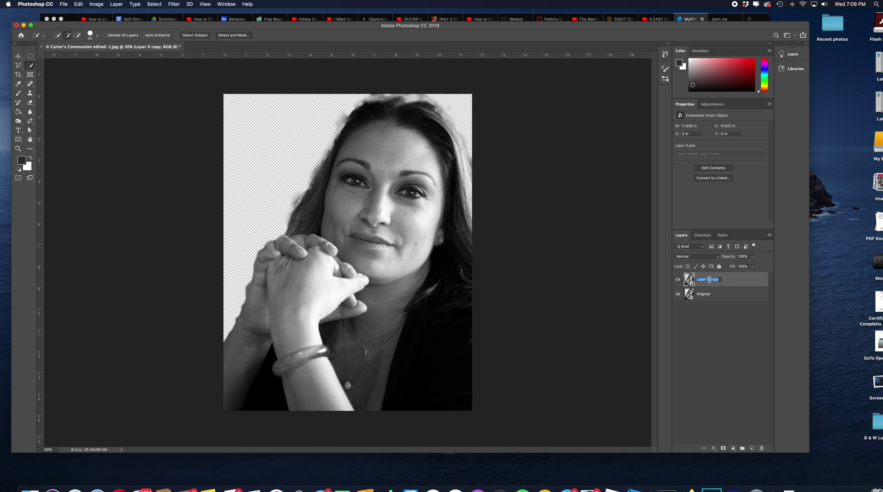
type("Base")
key("Return")
Duplicate the Original layer and move the copy above the Base layer
left_click(723, 298)
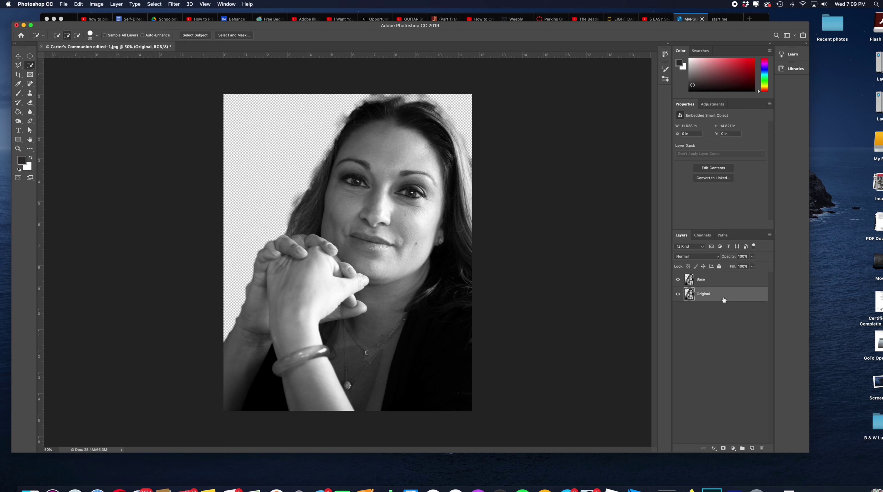
right_click(725, 299)
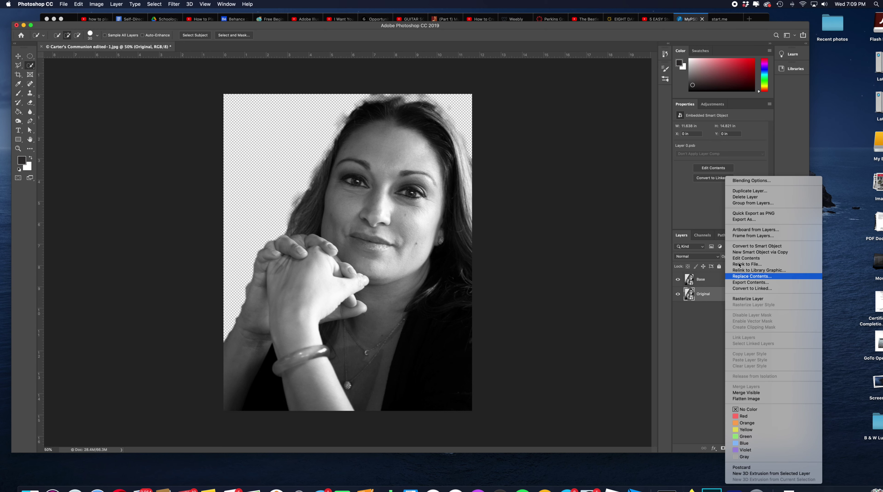
left_click(752, 191)
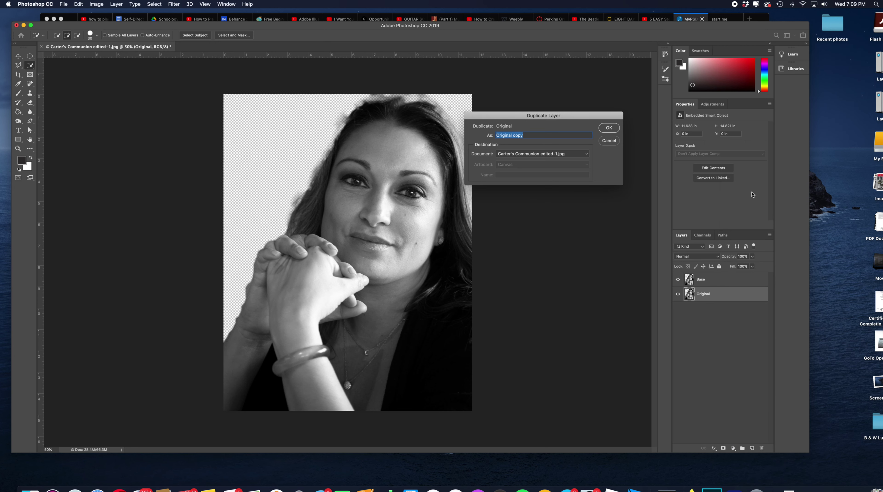
left_click(608, 129)
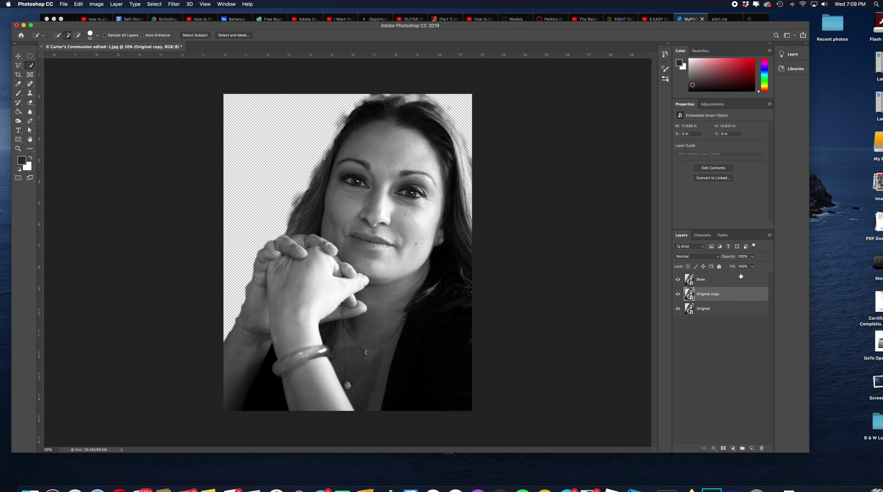
left_click_drag(732, 296, 730, 274)
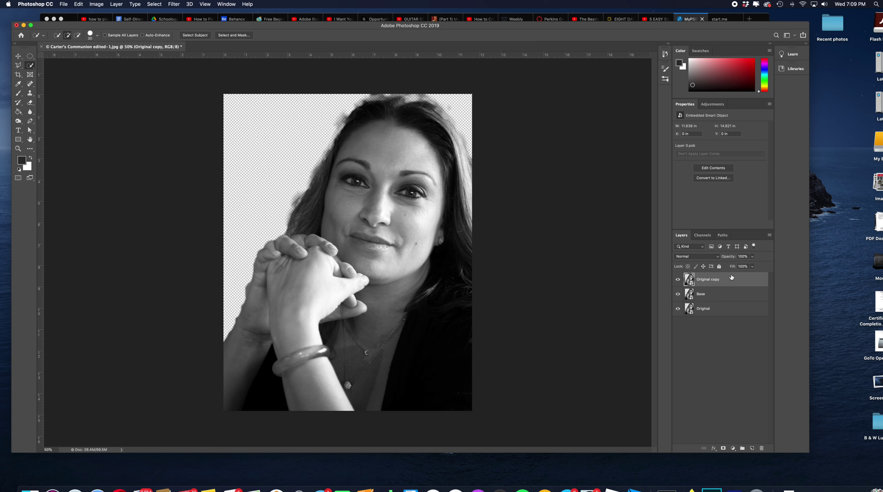
Rename the topmost layer Inversion
double_click(709, 279)
key("BackSpace")
type("Inversion")
key("Return")
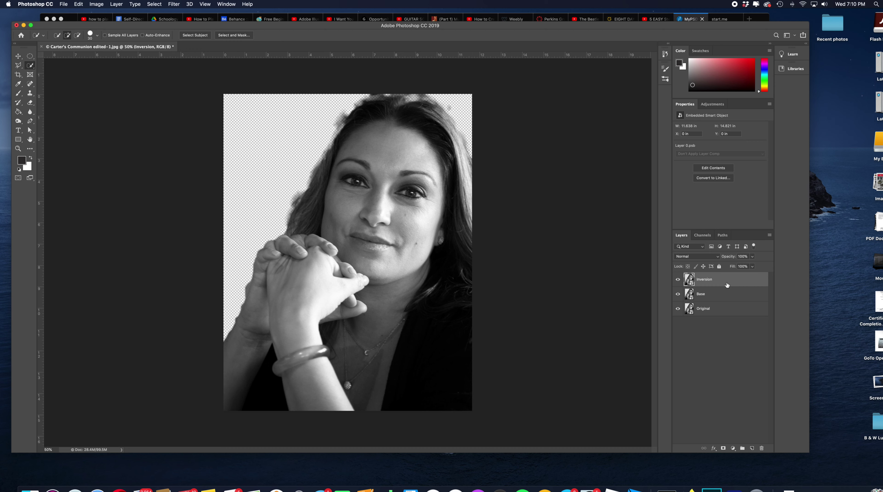
Apply an Invert adjustment to the Inversion layer
left_click(96, 5)
mouse_move(102, 26)
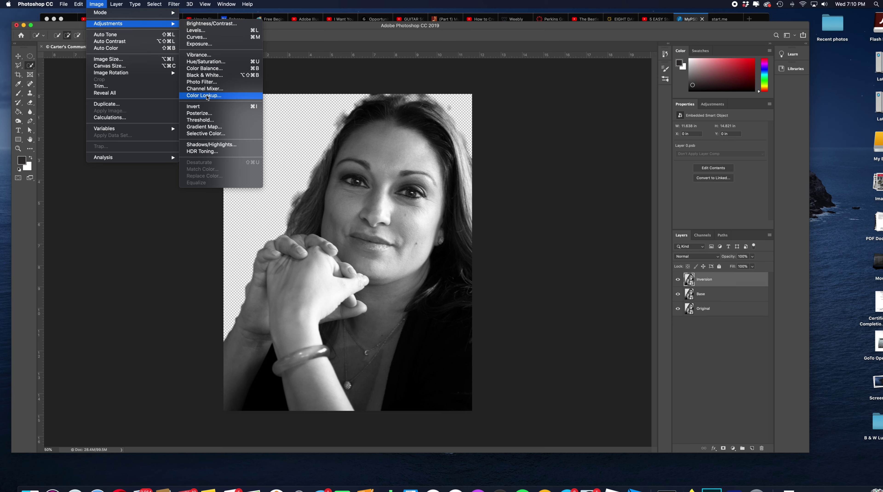
left_click(199, 109)
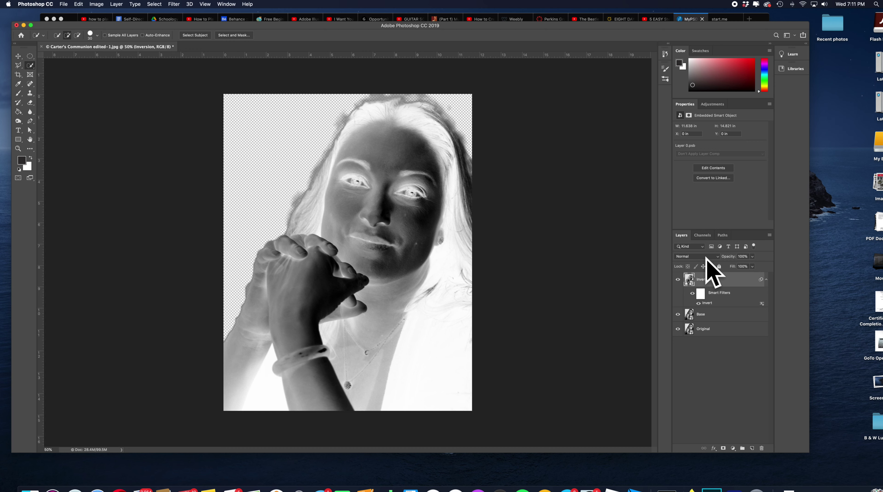
Set the Inversion layer's blend mode to Color Dodge and apply a Gaussian Blur with a 30.3-pixel radius
left_click(718, 259)
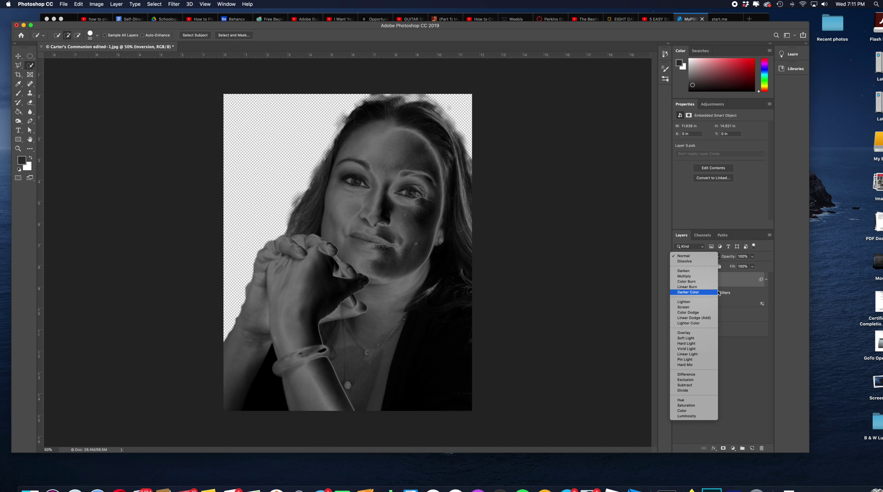
left_click(695, 313)
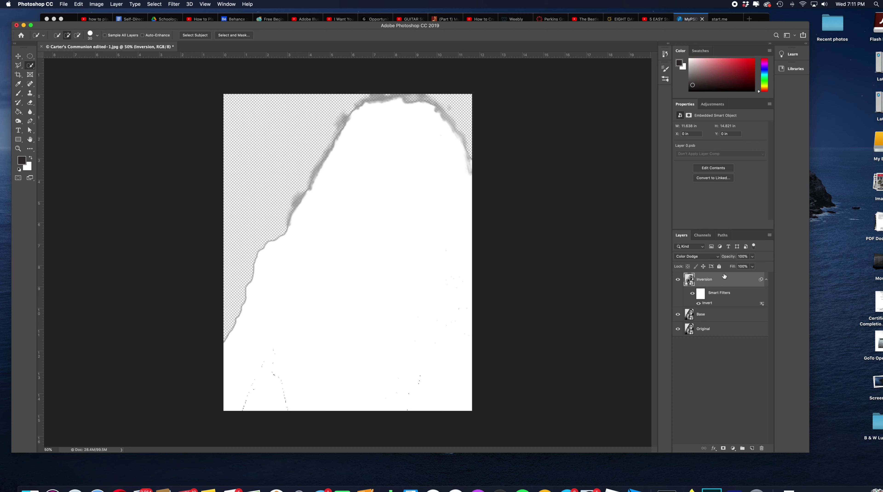
left_click(175, 5)
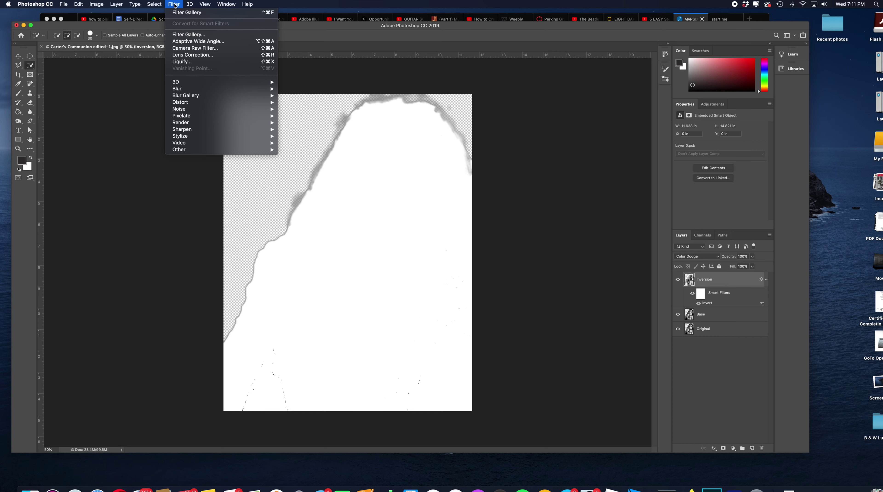
mouse_move(188, 91)
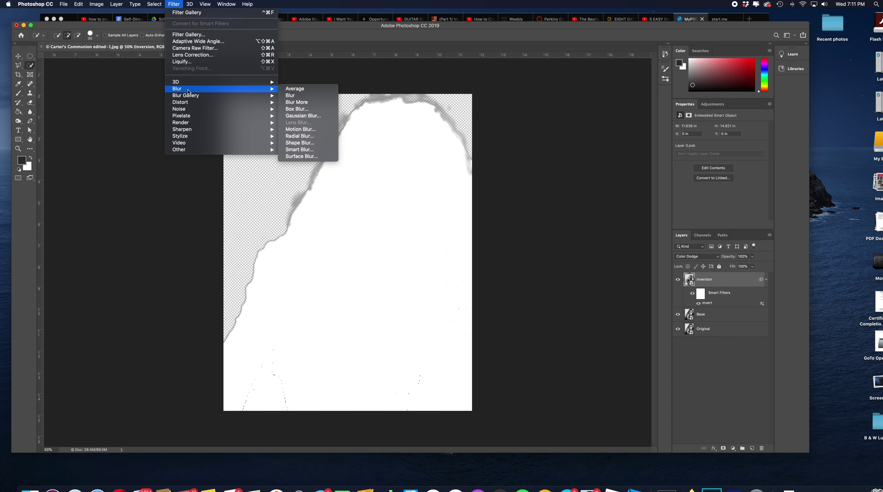
left_click(299, 116)
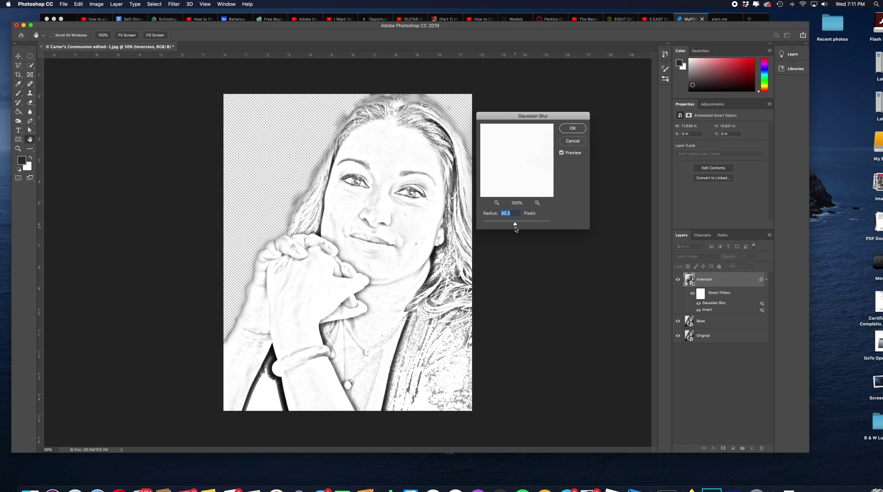
left_click_drag(515, 226, 550, 226)
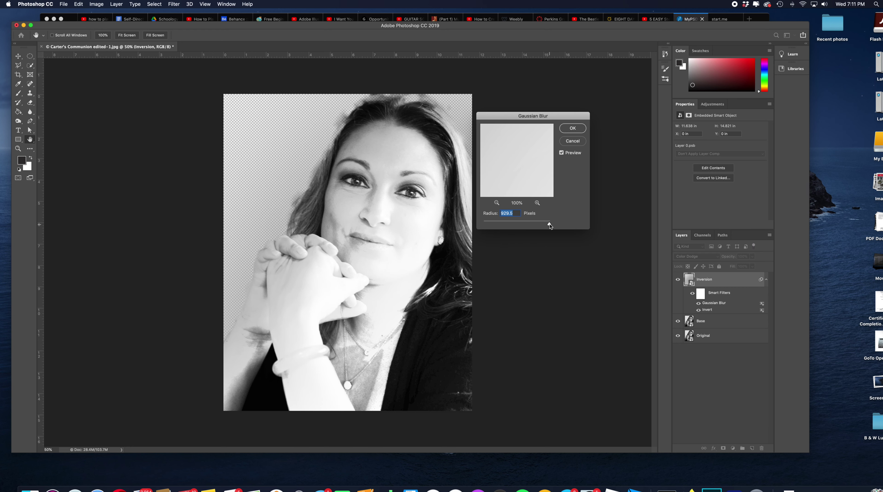
left_click_drag(550, 226, 483, 224)
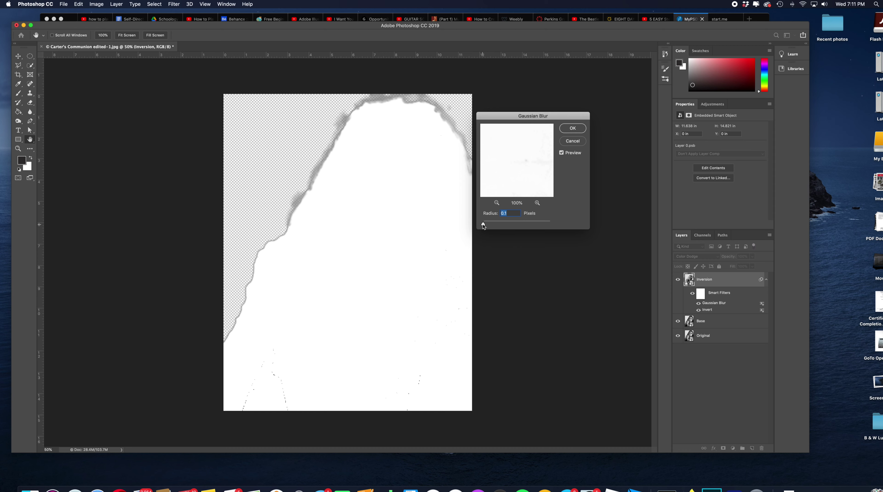
left_click_drag(484, 225, 513, 227)
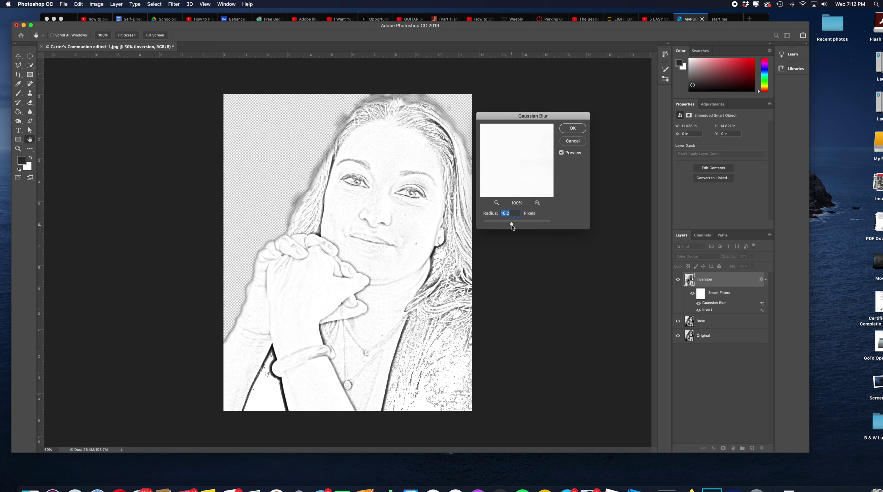
left_click_drag(513, 227, 516, 226)
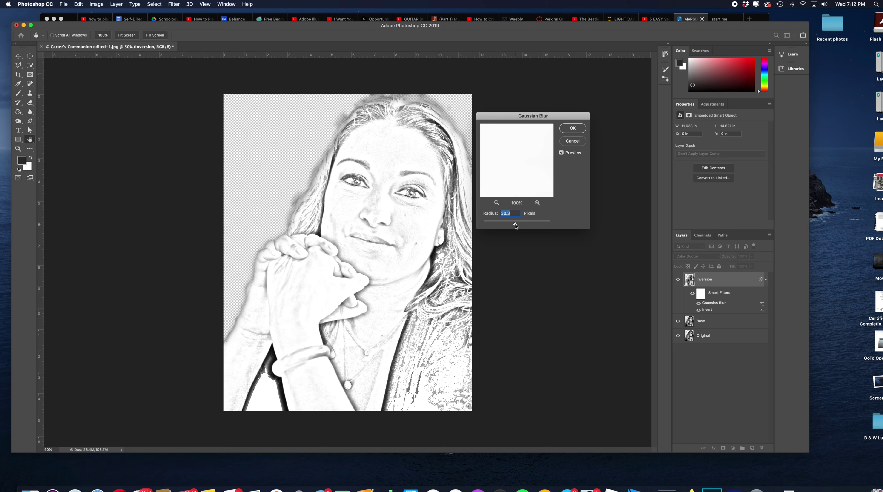
left_click_drag(517, 226, 515, 225)
left_click(574, 128)
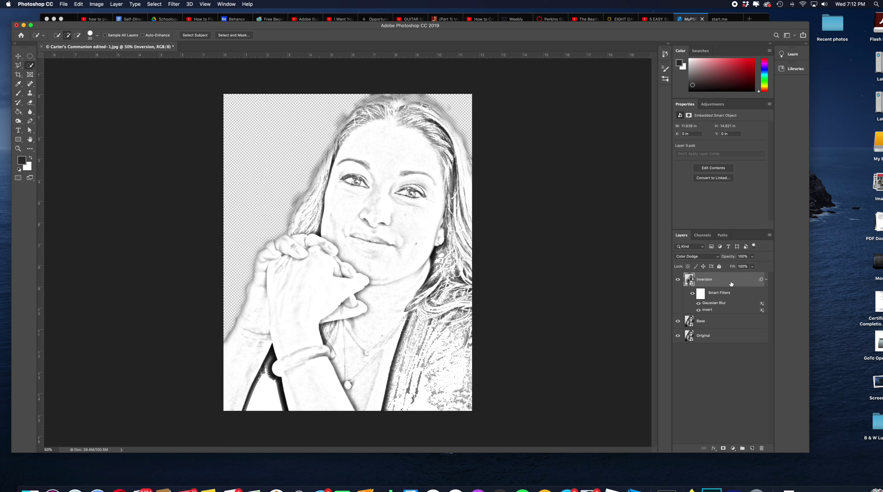
Apply a Black & White adjustment with the Default preset to the Inversion layer, and collapse its smart filter list
left_click(96, 4)
mouse_move(168, 24)
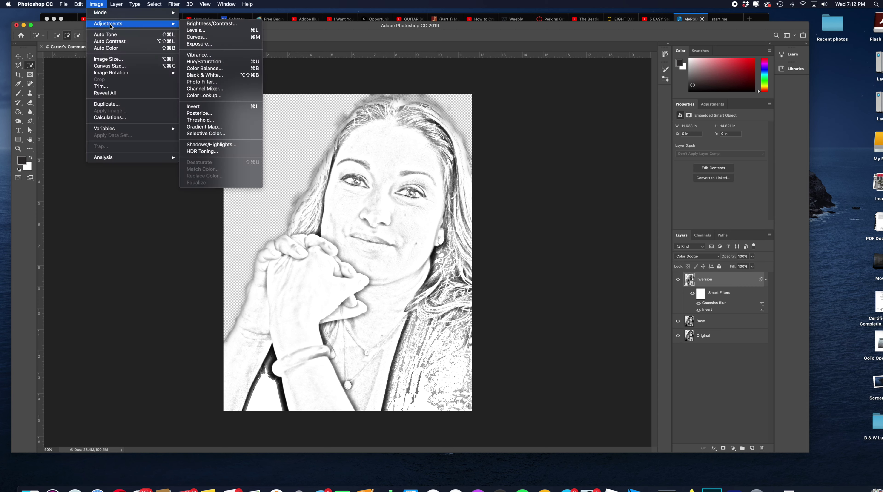
left_click(207, 75)
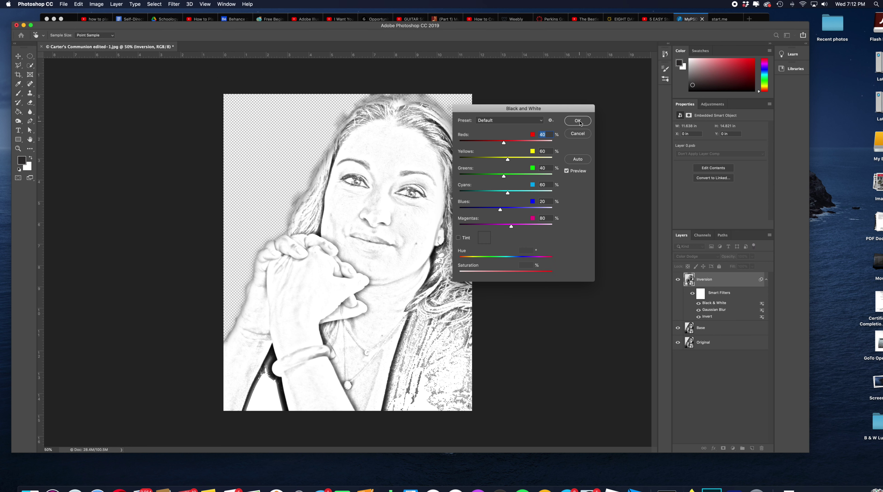
left_click(578, 120)
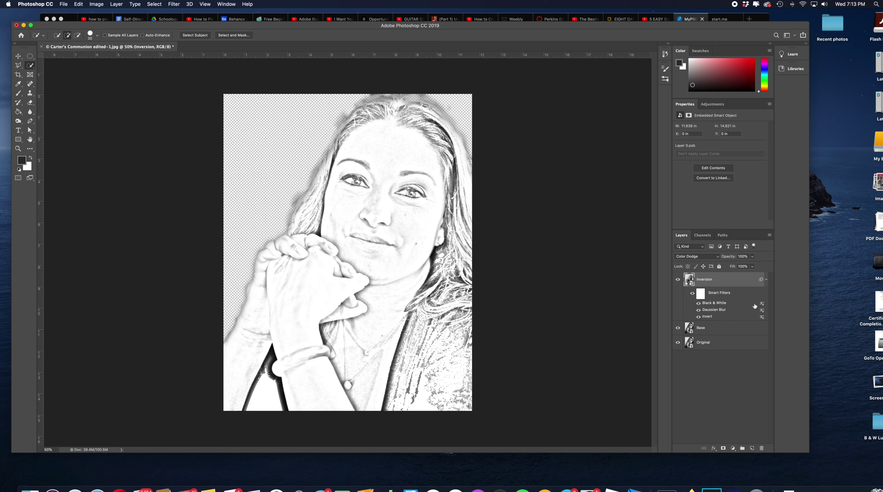
left_click(767, 280)
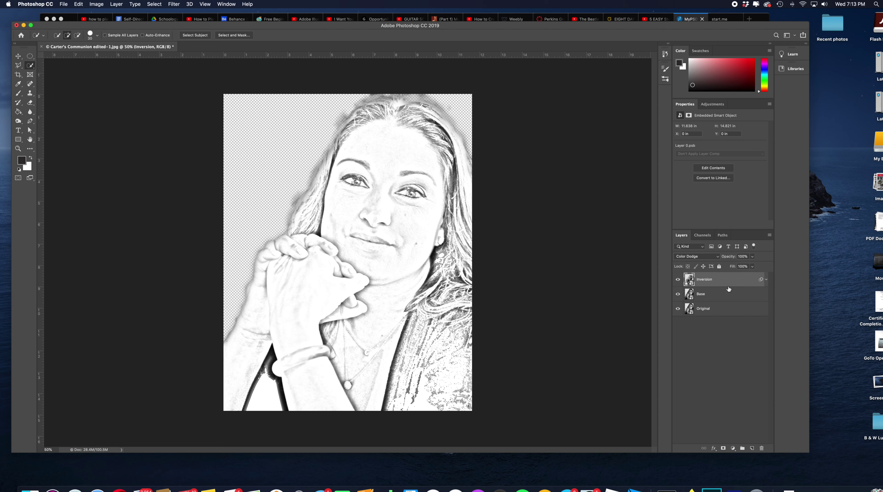
Duplicate the Original layer under the name Original copy and move the copy above the Inversion layer
left_click(731, 310)
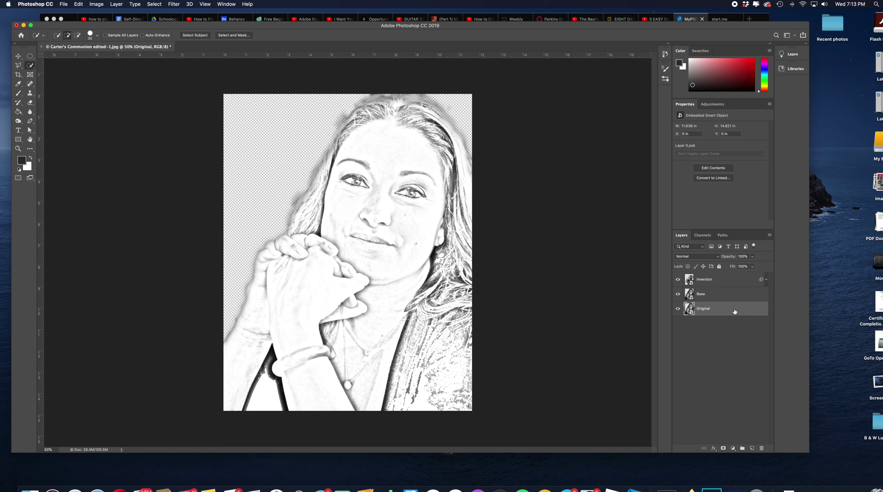
right_click(719, 312)
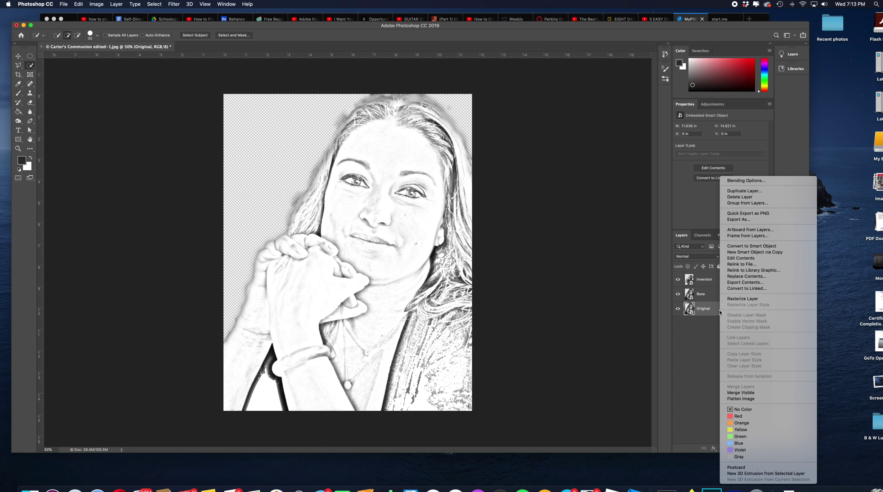
left_click(741, 194)
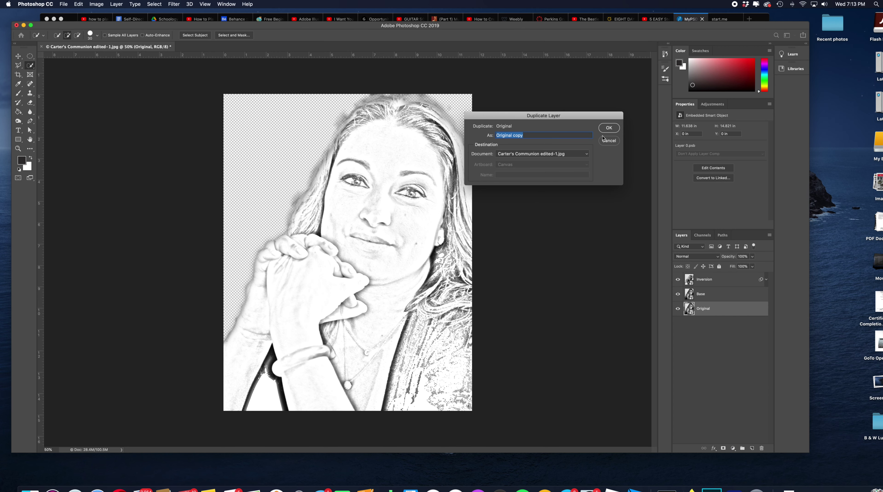
left_click(609, 128)
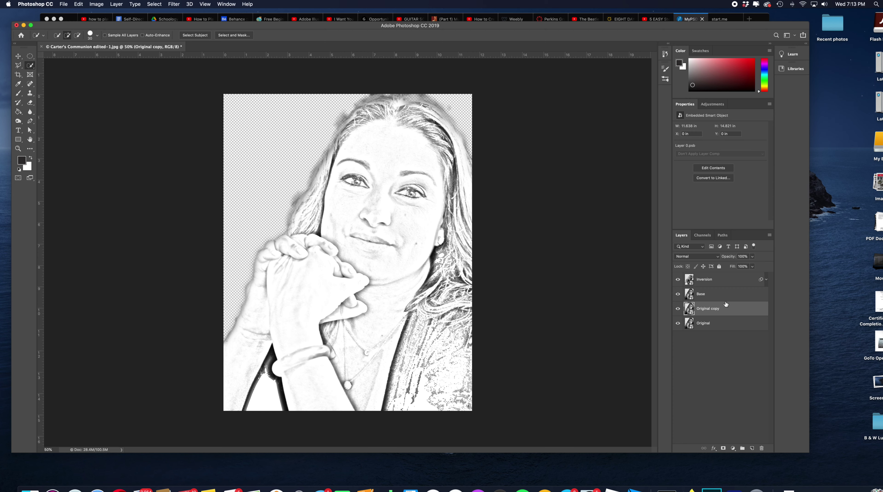
left_click_drag(729, 311, 726, 277)
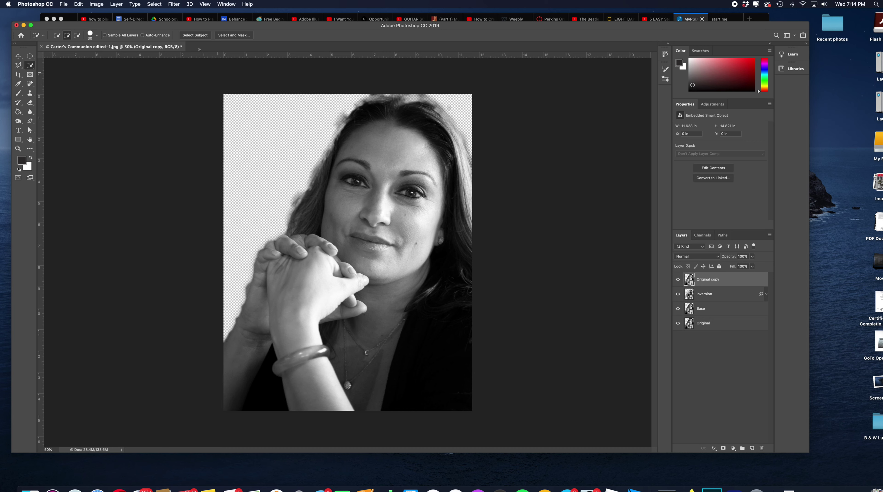
Open the Filter Gallery for the Original copy layer
left_click(174, 4)
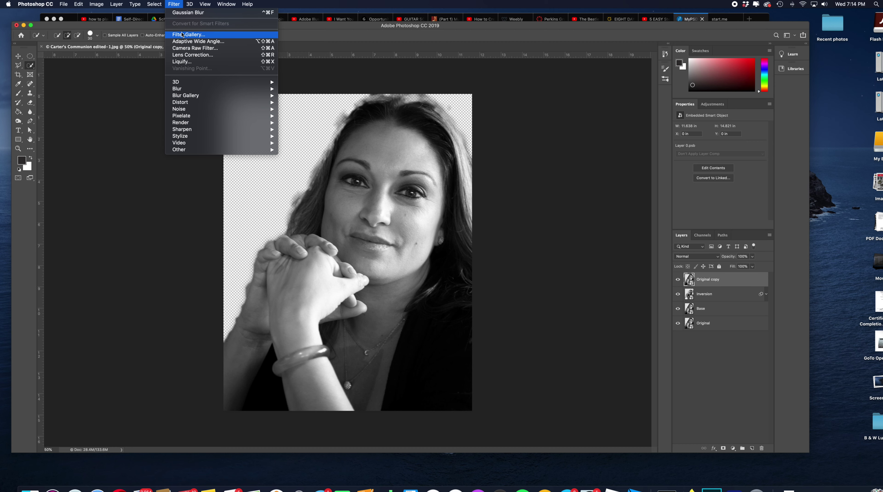
left_click(188, 34)
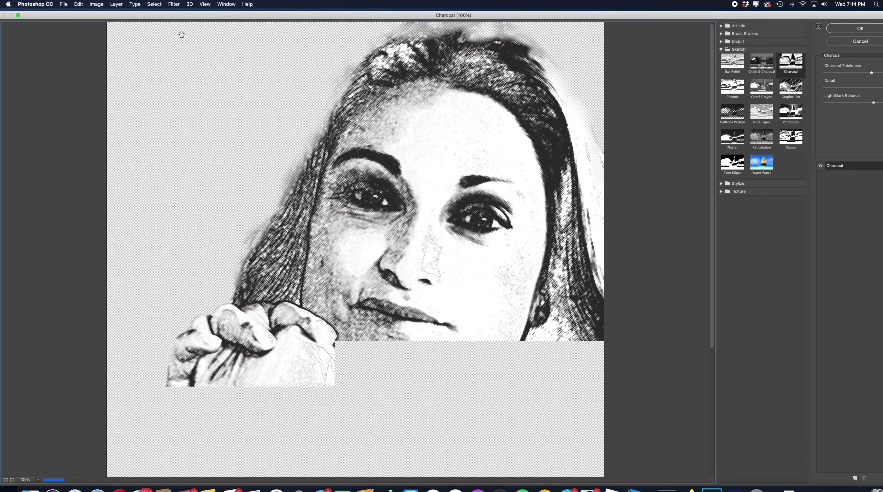
Try the Angled Strokes, Spatter and Sumi-e brush stroke filters on the portrait
left_click(721, 51)
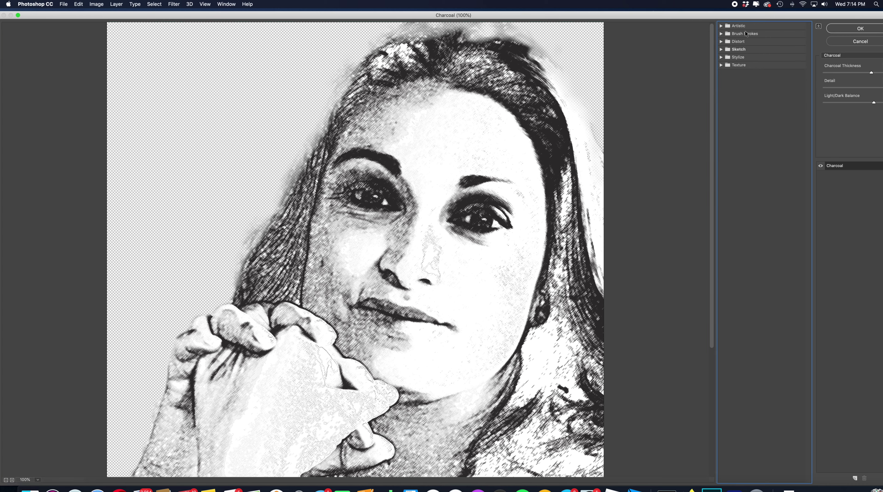
left_click(721, 33)
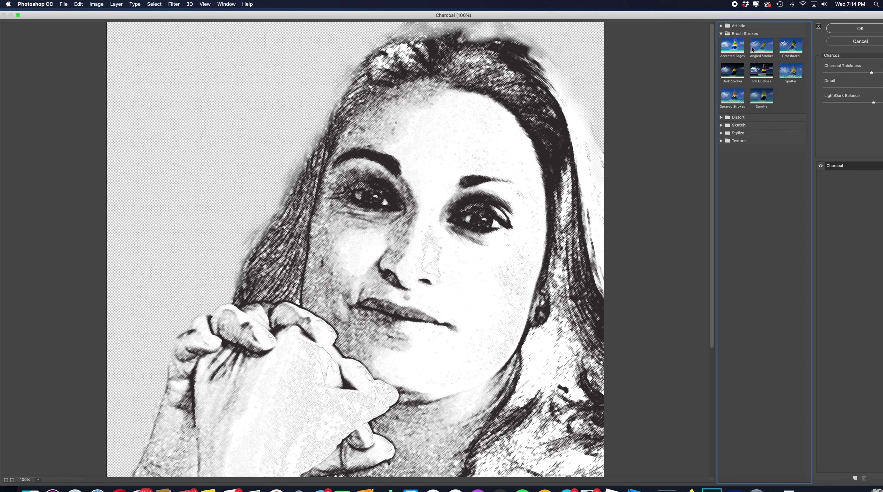
left_click(765, 48)
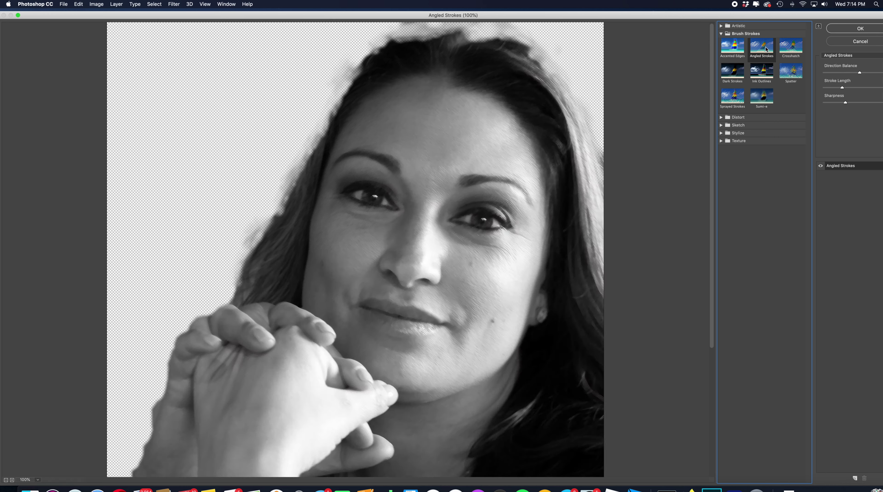
left_click(794, 73)
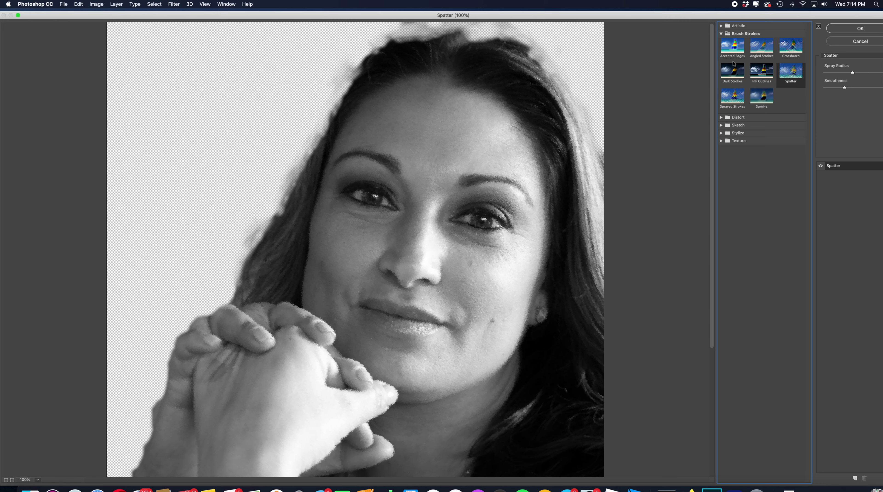
left_click(766, 98)
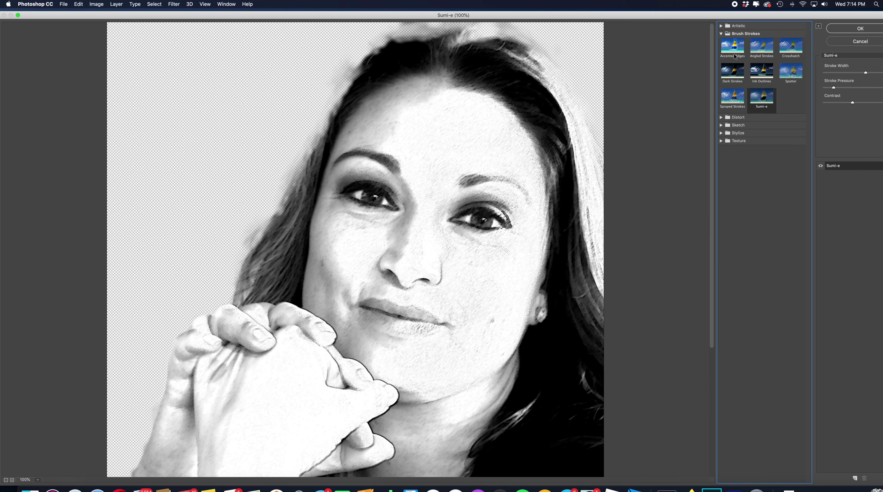
left_click(721, 34)
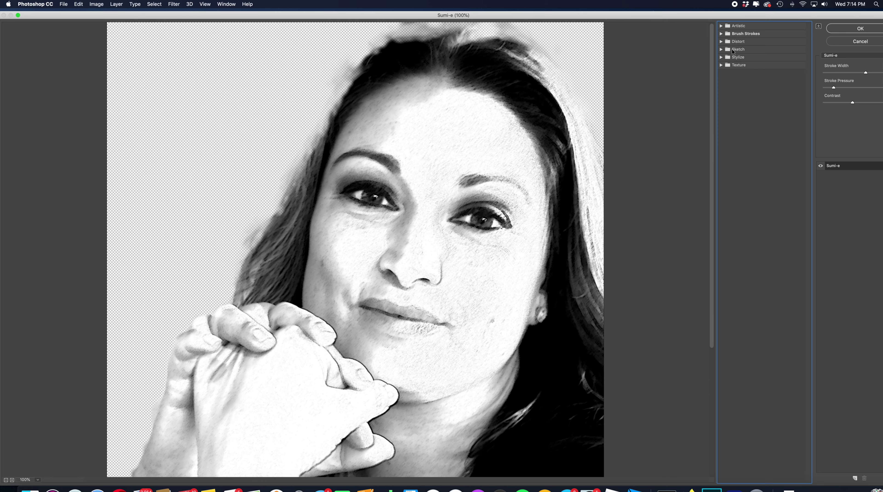
Apply the Charcoal sketch filter to the Original copy layer with reduced charcoal thickness and a slightly lower light/dark balance
left_click(722, 50)
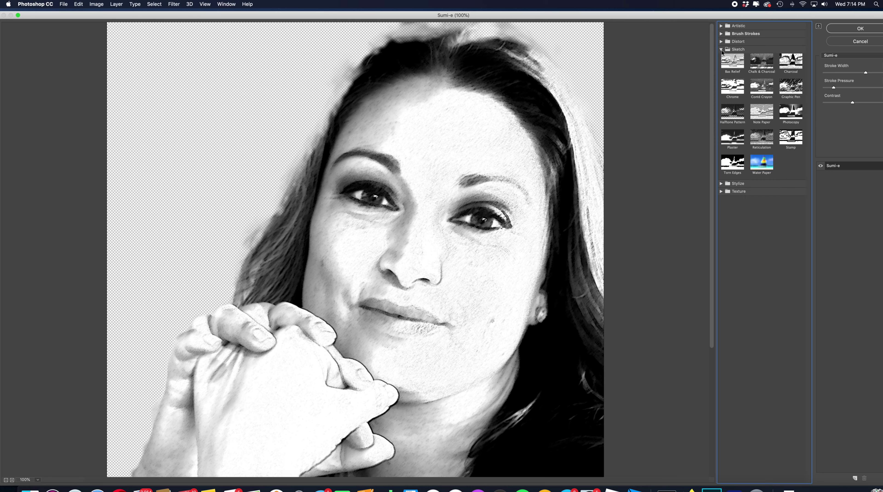
left_click(794, 61)
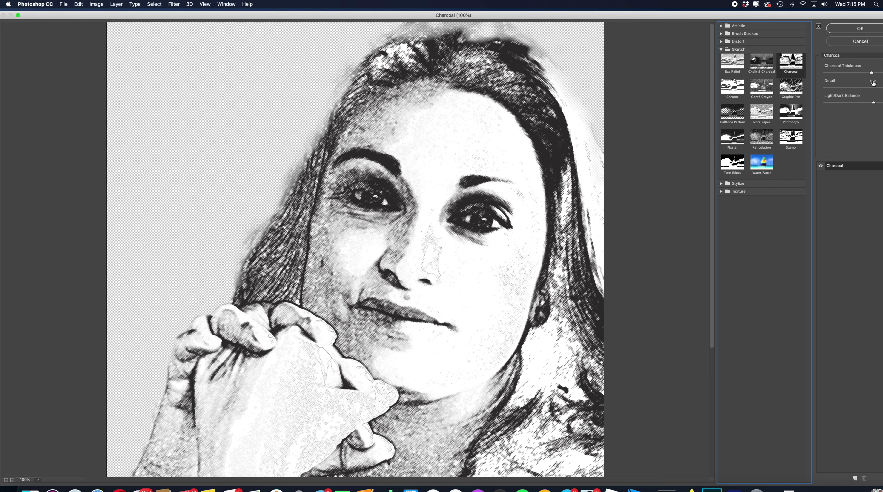
left_click_drag(871, 72, 846, 73)
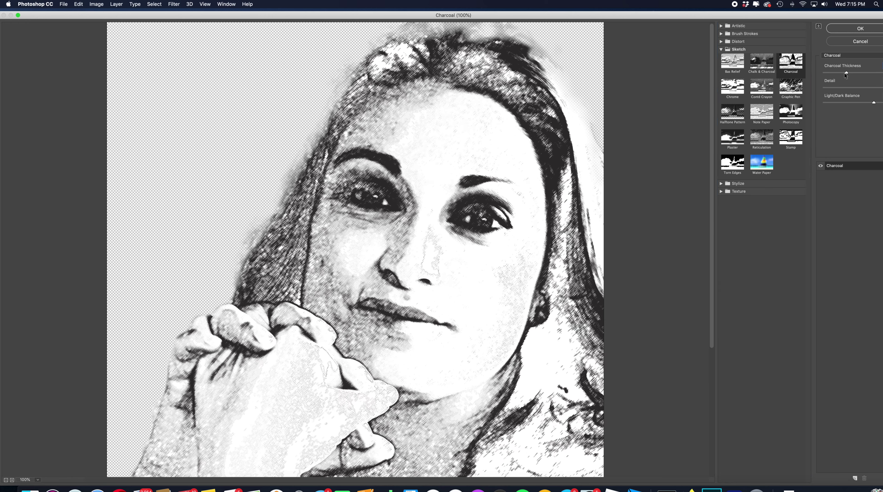
left_click_drag(846, 72, 852, 73)
left_click_drag(874, 105, 842, 108)
left_click_drag(841, 105, 850, 105)
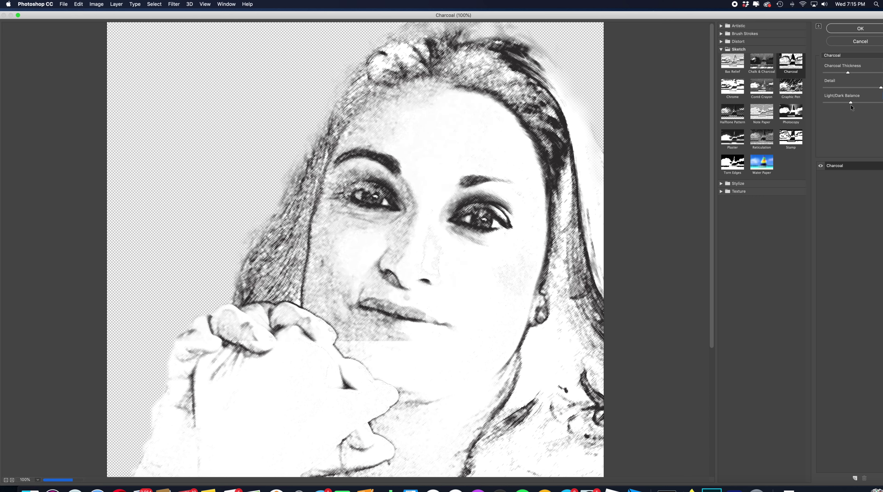
left_click_drag(878, 110, 881, 109)
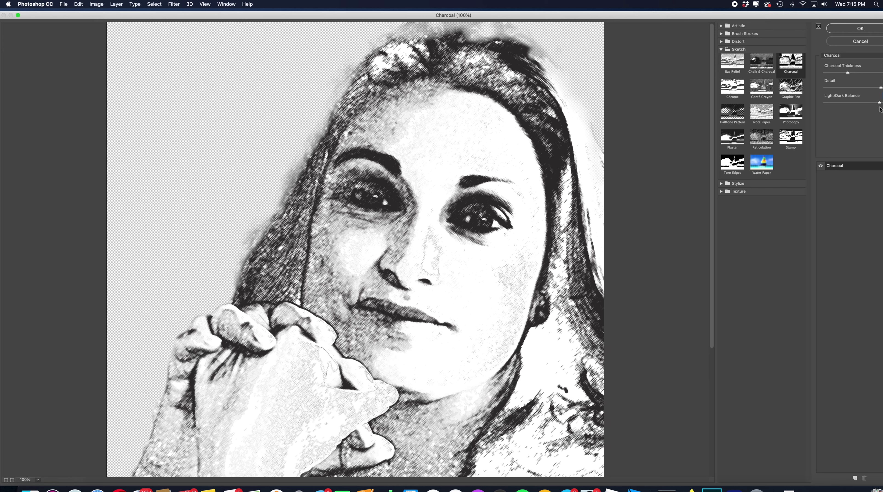
left_click_drag(881, 109, 872, 108)
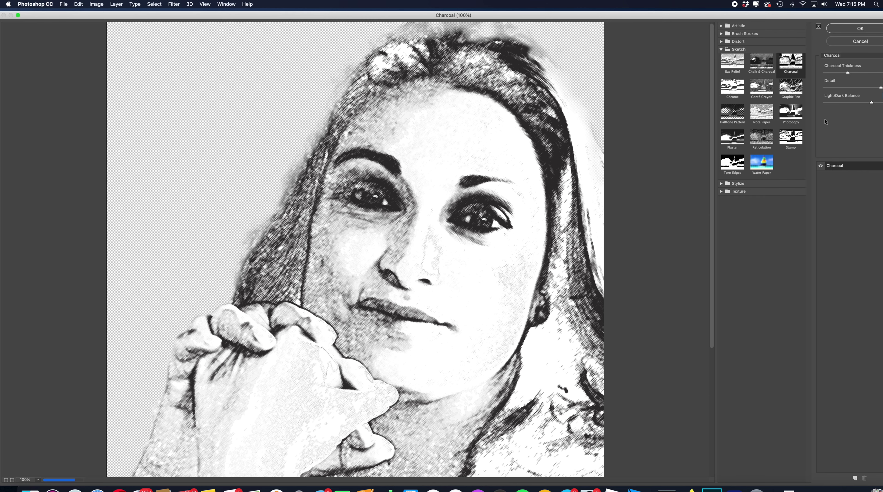
left_click(867, 29)
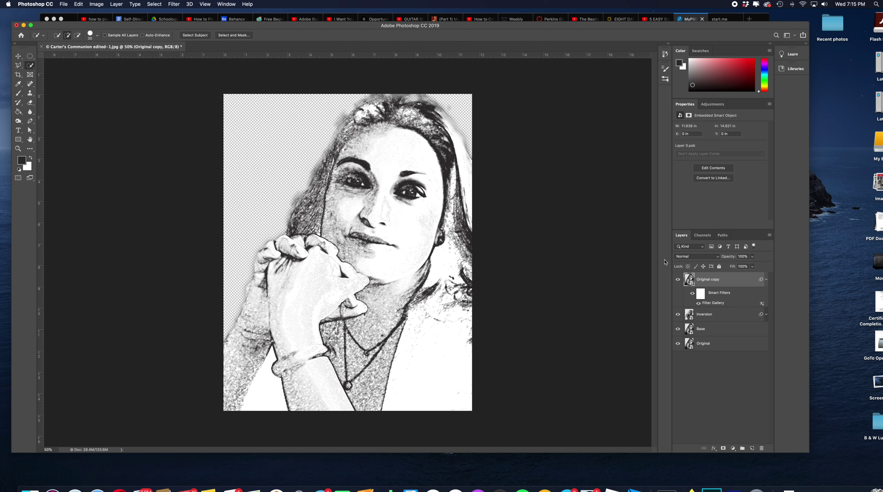
Set the Original copy layer's blend mode to Multiply, rename it Shading and collapse its smart filter list
left_click(717, 258)
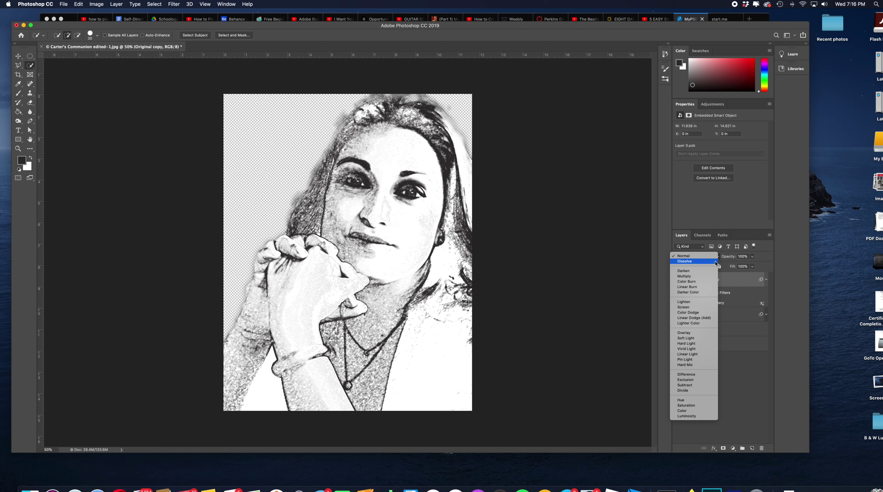
left_click(697, 277)
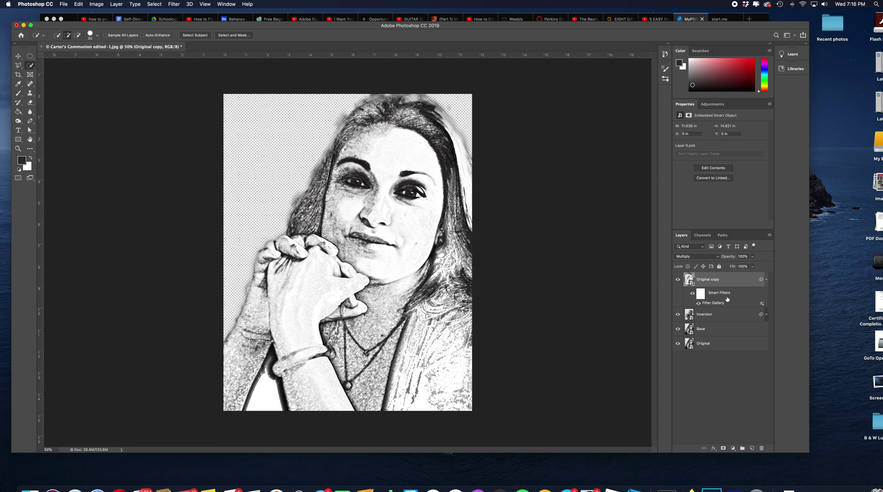
double_click(708, 280)
type("Shading")
key("Return")
left_click(766, 280)
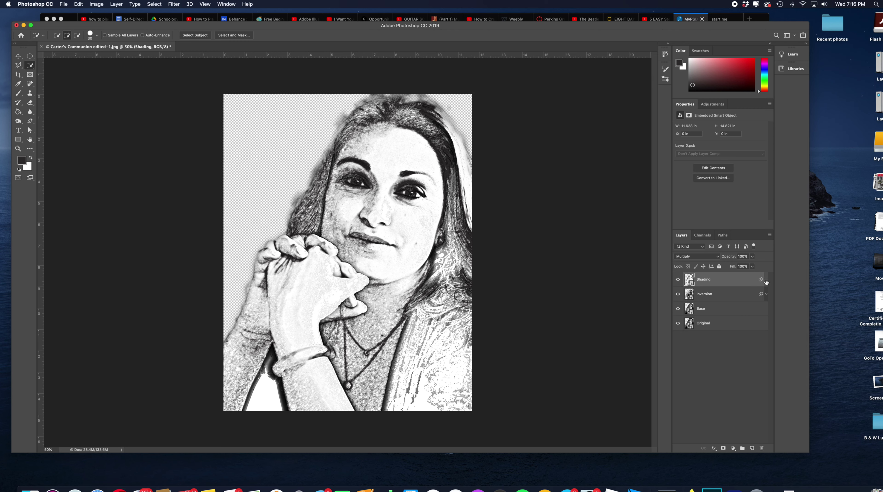
Duplicate the Original layer, move the copy above the Shading layer and rename it Lines
left_click(716, 324)
right_click(717, 326)
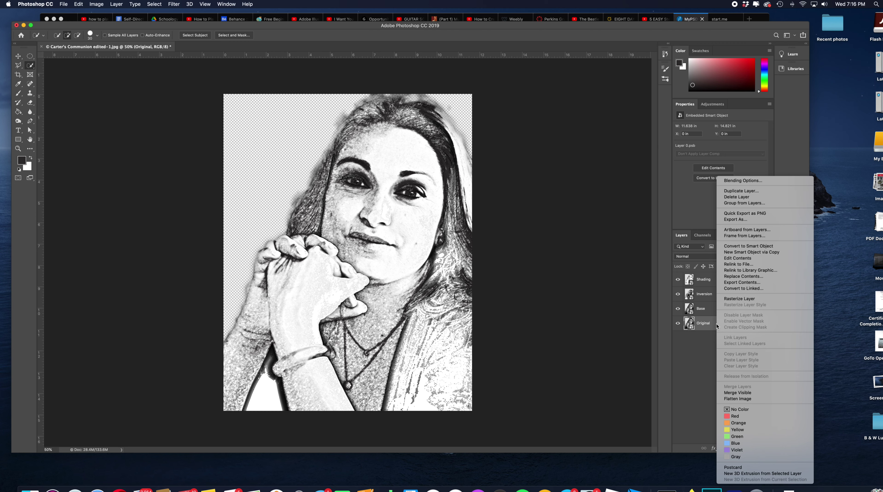
left_click(741, 192)
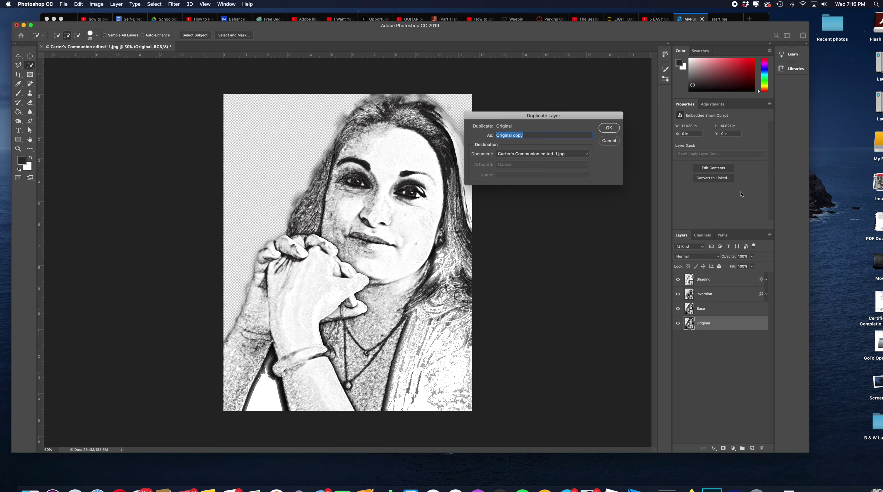
left_click(609, 129)
left_click_drag(722, 326, 714, 279)
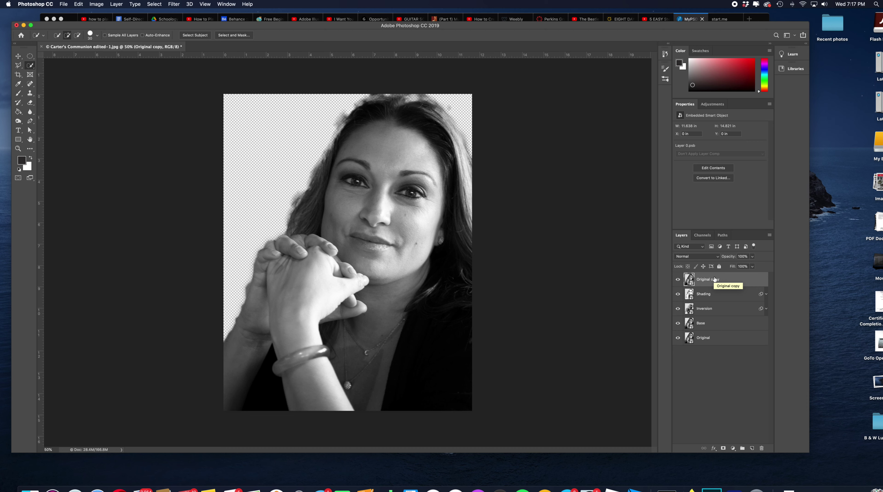
double_click(715, 279)
type("4")
key("Return")
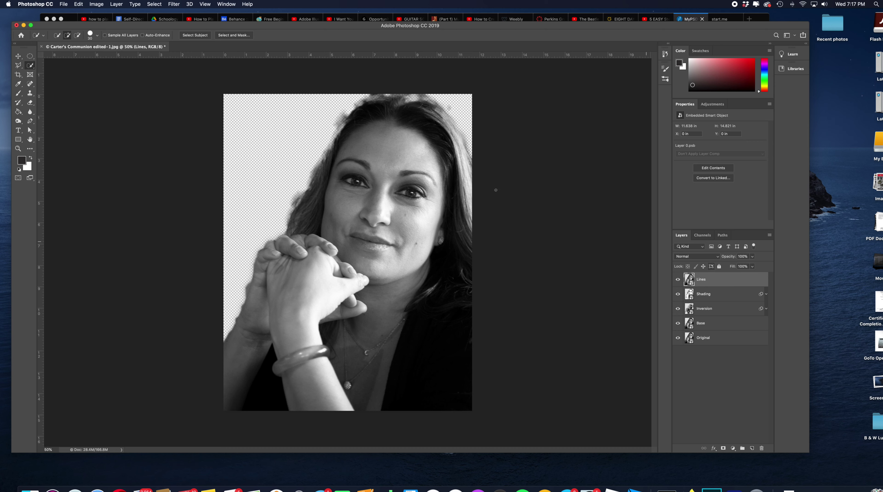
Apply a Black & White adjustment with the Default preset to the Lines layer
left_click(97, 4)
mouse_move(151, 24)
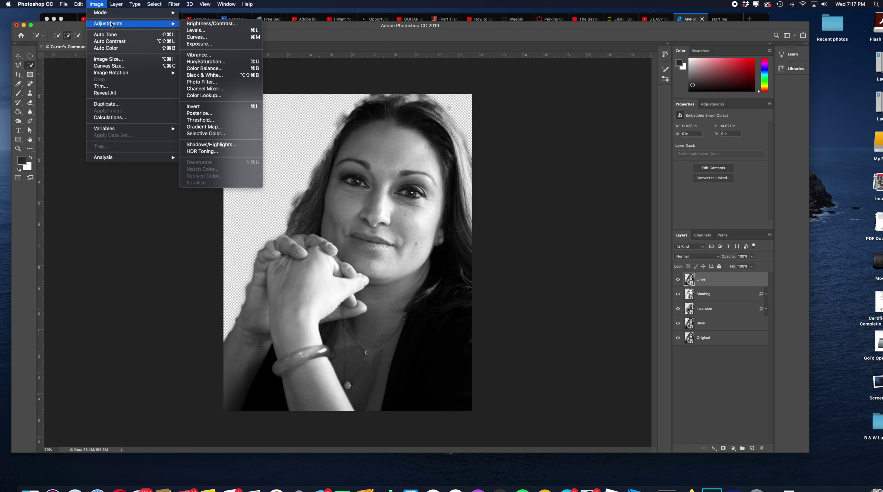
left_click(213, 81)
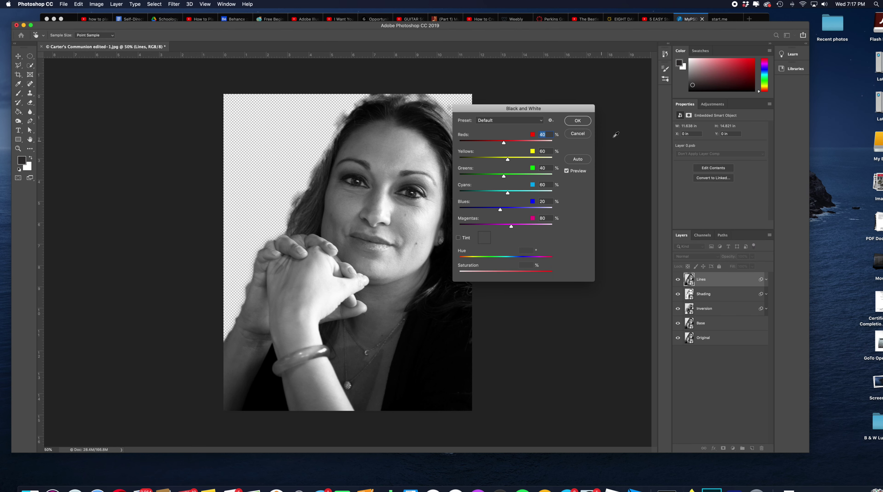
left_click(579, 123)
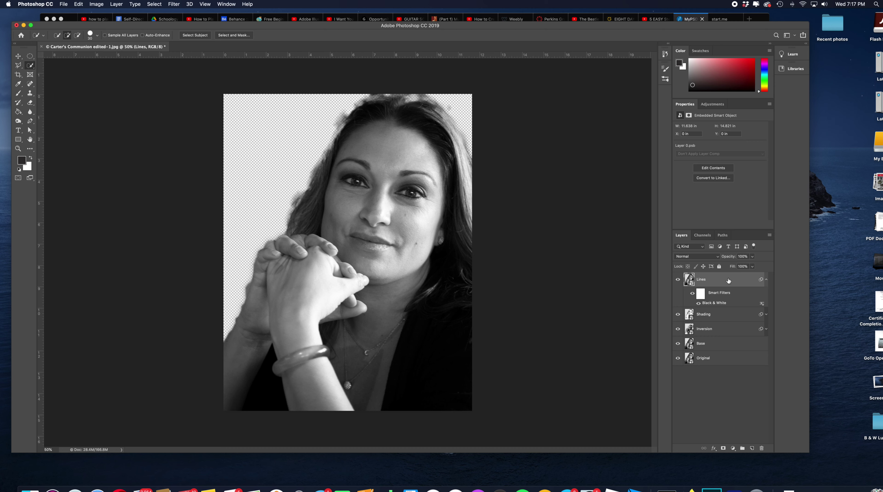
Apply the Glowing Edges stylize filter to the Lines layer with increased edge width, edge brightness and smoothness
left_click(175, 4)
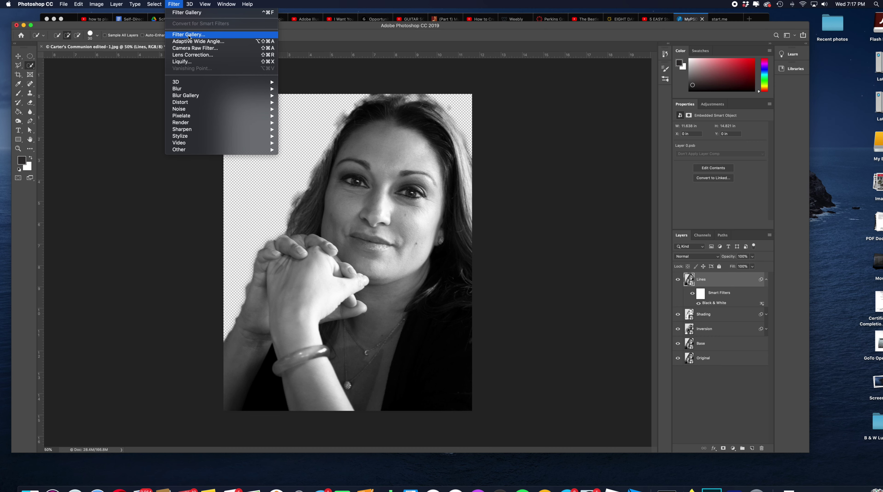
left_click(195, 37)
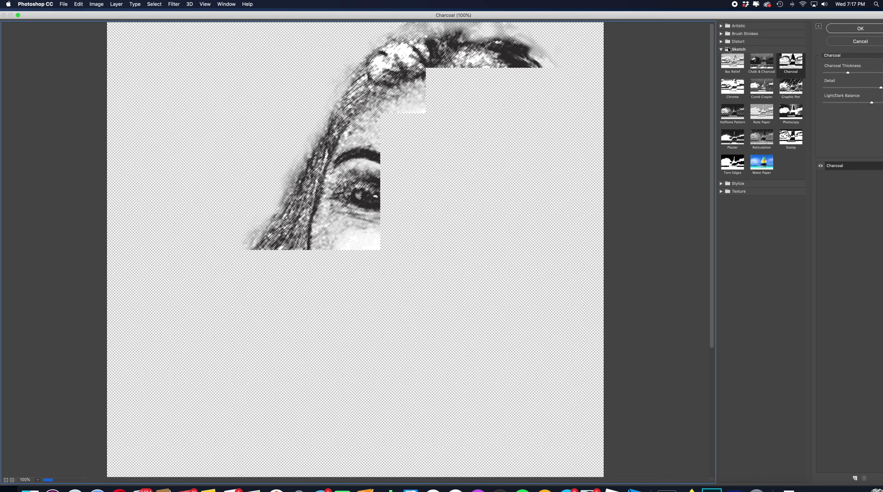
left_click(720, 50)
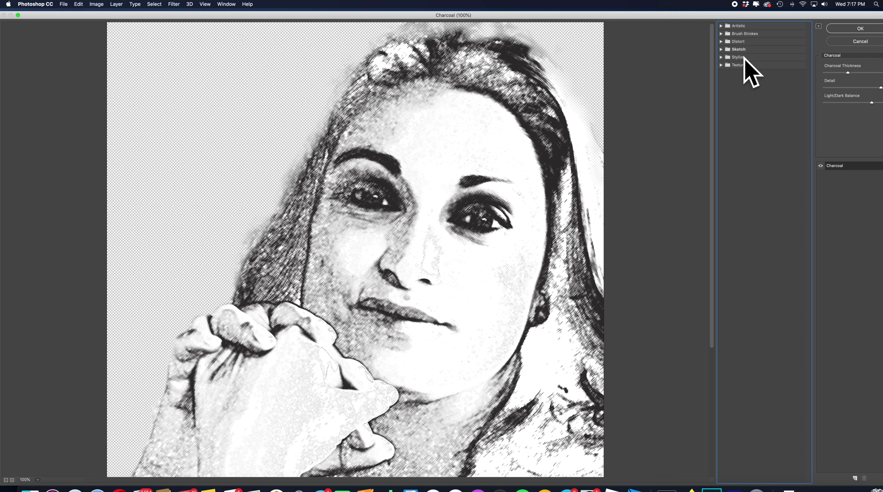
left_click(721, 59)
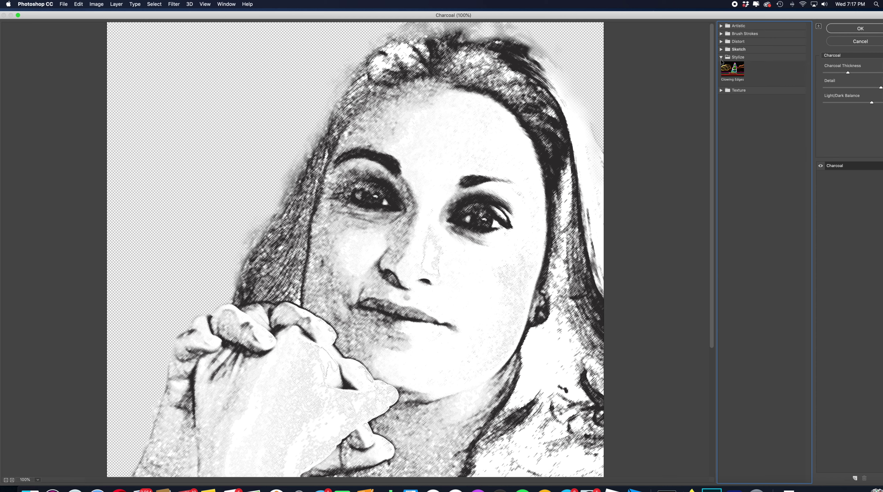
left_click(731, 73)
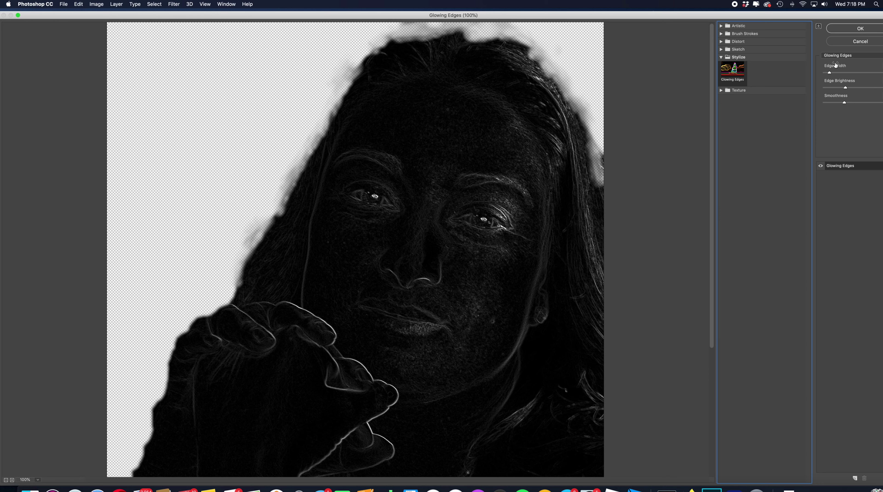
left_click_drag(828, 73, 854, 74)
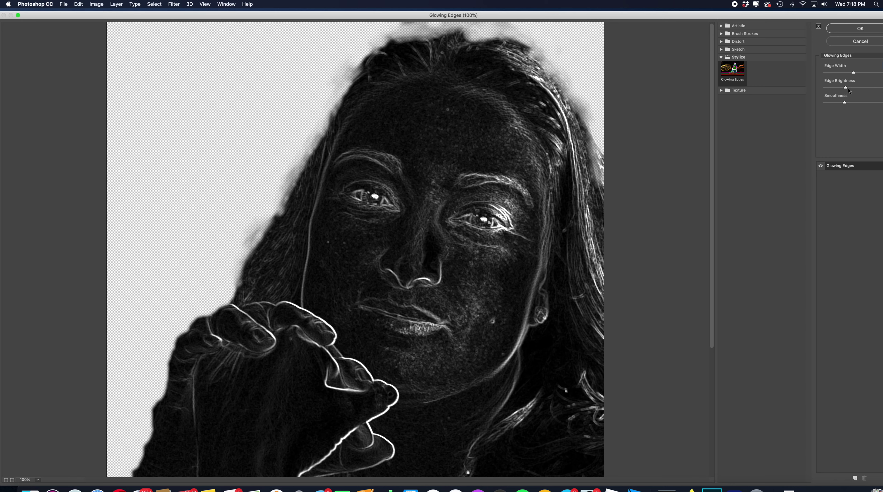
left_click_drag(847, 91, 849, 90)
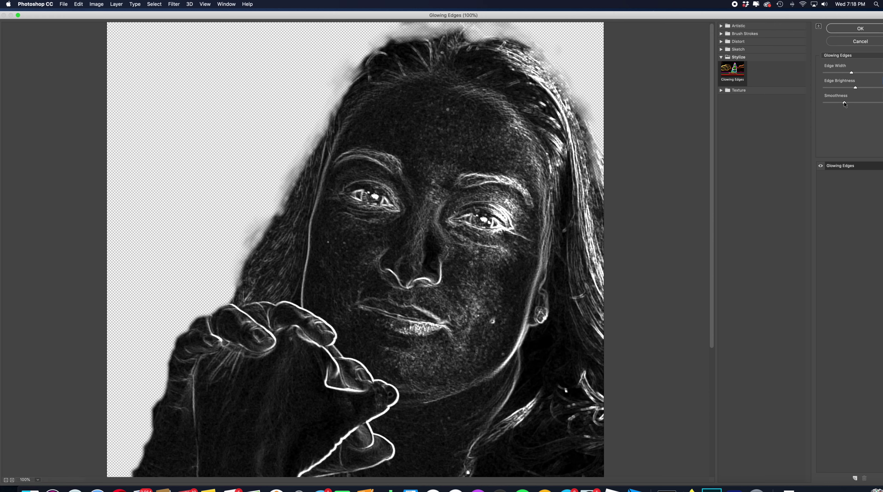
left_click_drag(851, 103, 857, 103)
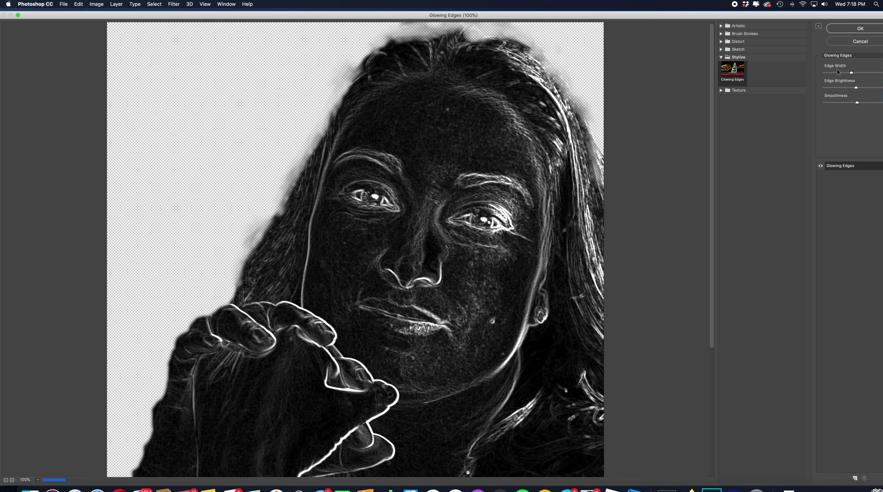
left_click(846, 30)
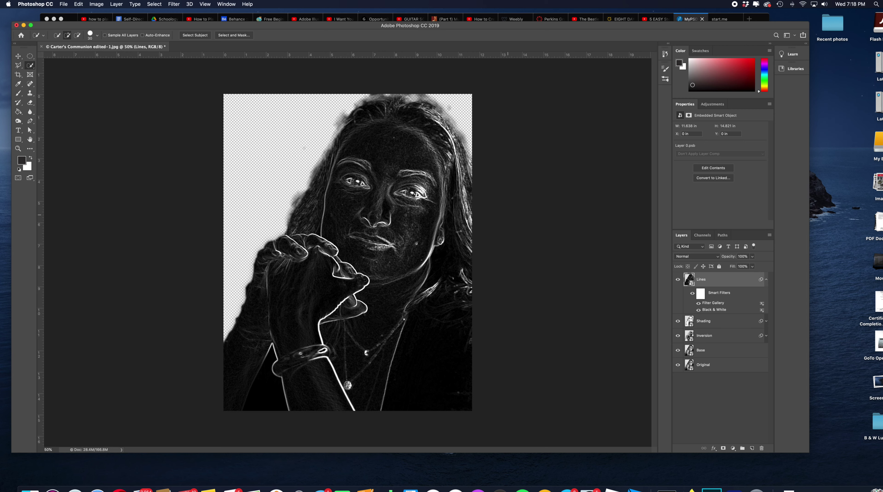
Invert the Lines layer and set its blend mode to Multiply
left_click(98, 4)
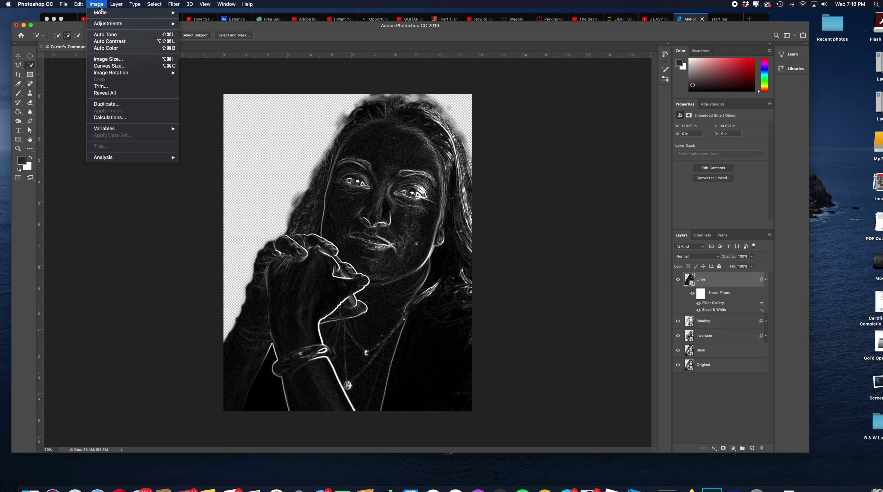
mouse_move(109, 24)
left_click(204, 106)
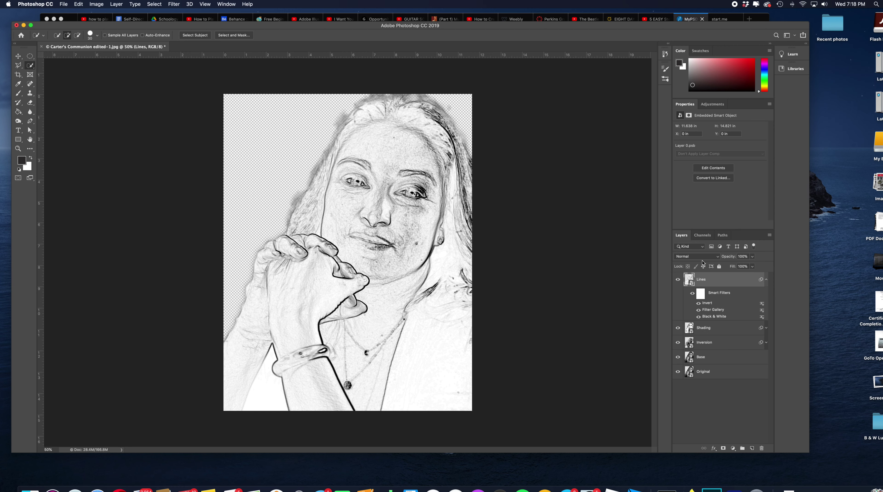
left_click(718, 256)
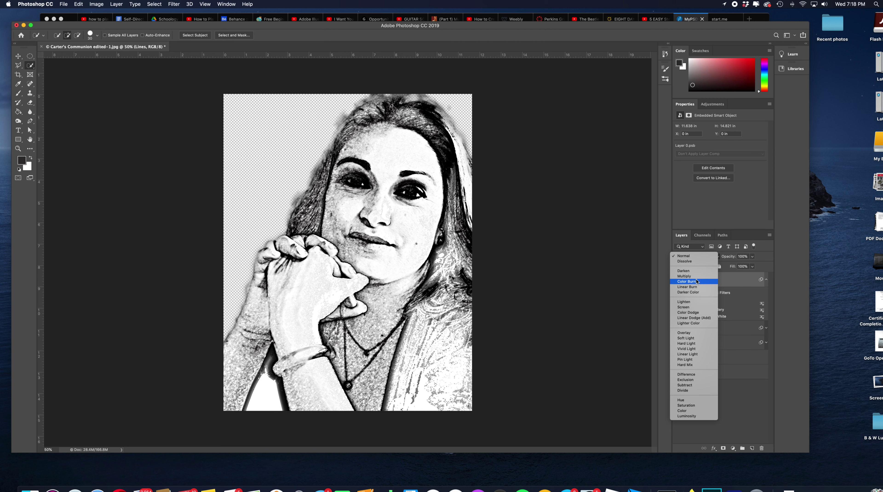
left_click(694, 279)
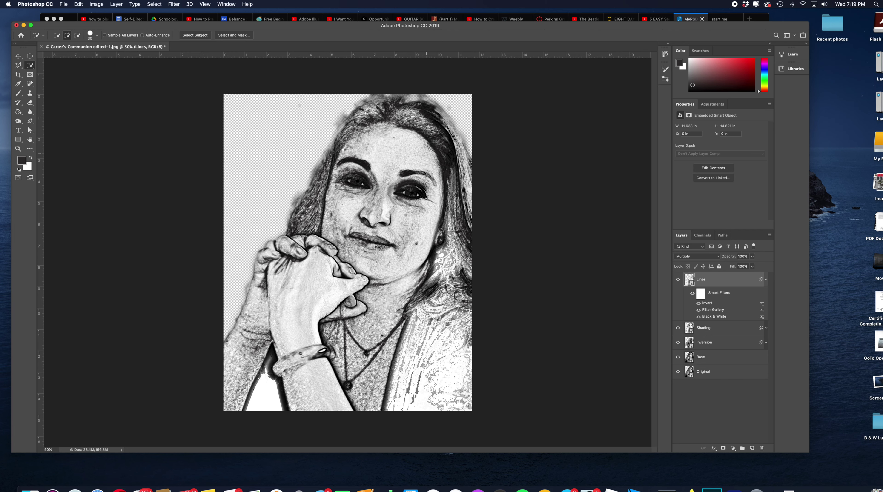
Apply a Levels adjustment to the Lines layer with input levels 46, 1.51 and 226 and output black level 38
left_click(96, 3)
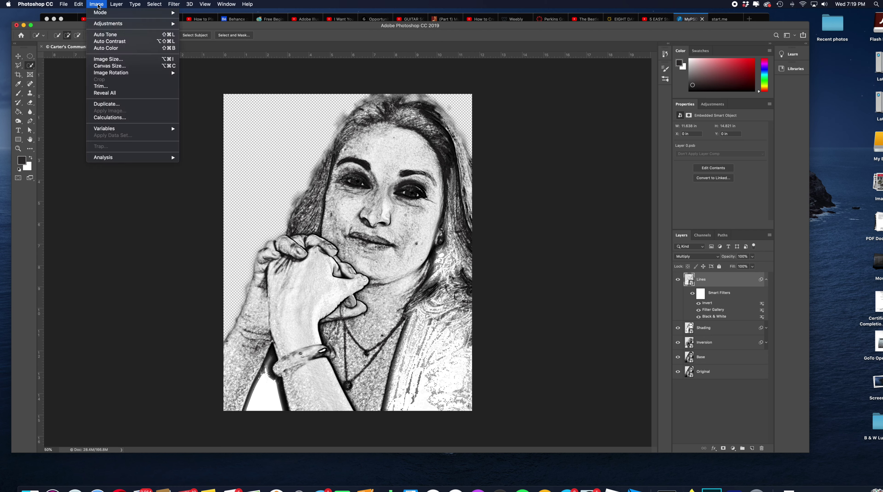
mouse_move(110, 24)
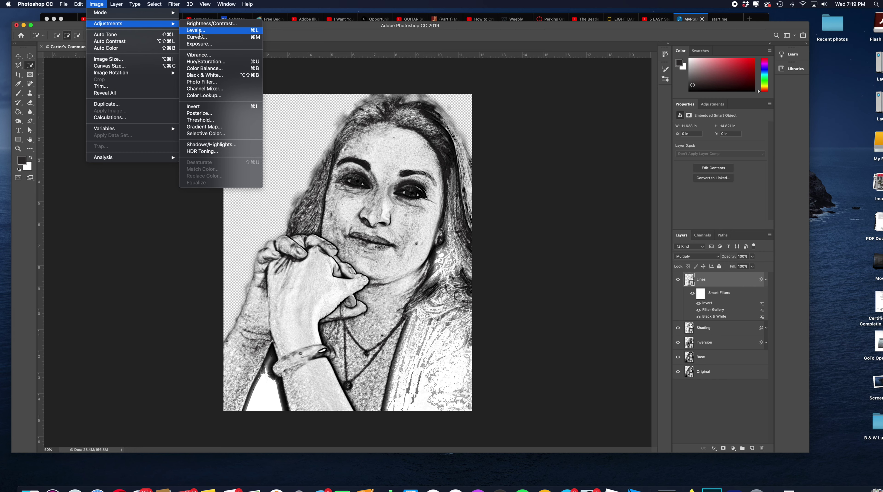
left_click(200, 32)
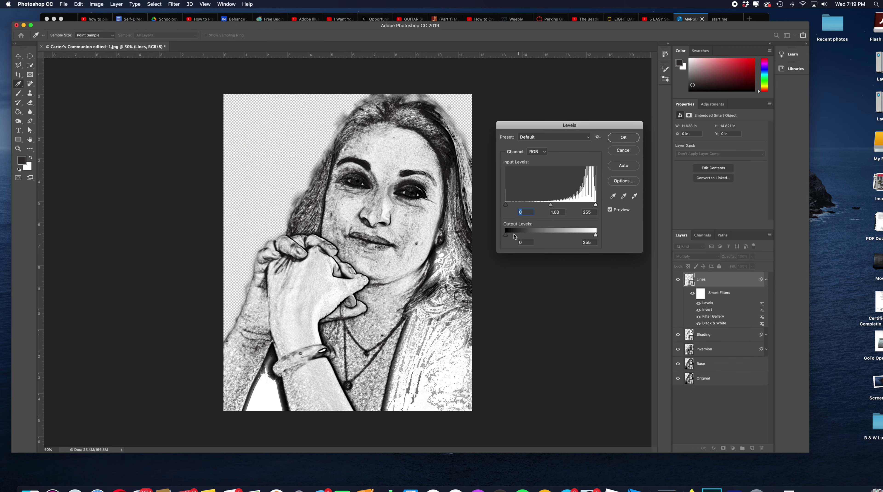
left_click_drag(506, 237, 519, 238)
left_click(524, 241)
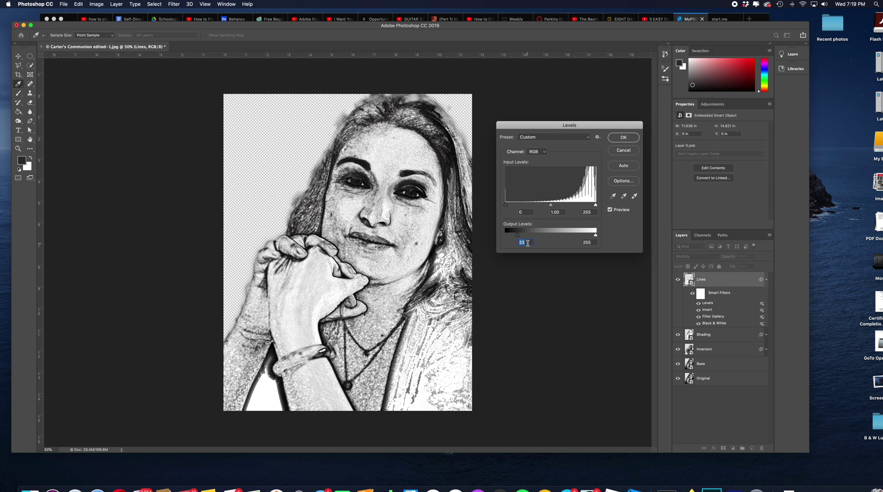
left_click_drag(517, 236, 521, 236)
left_click_drag(595, 205, 585, 206)
left_click_drag(505, 206, 524, 208)
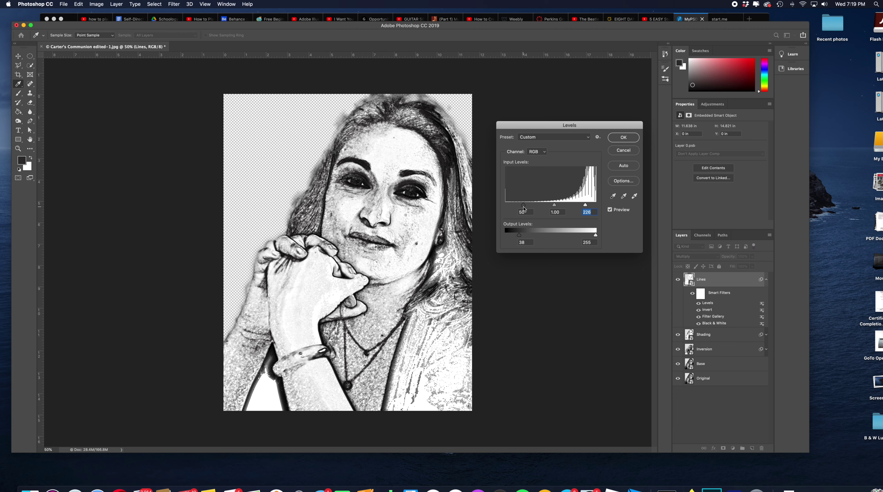
mouse_move(524, 208)
left_mouse_down()
mouse_move(559, 208)
mouse_move(537, 208)
left_mouse_up()
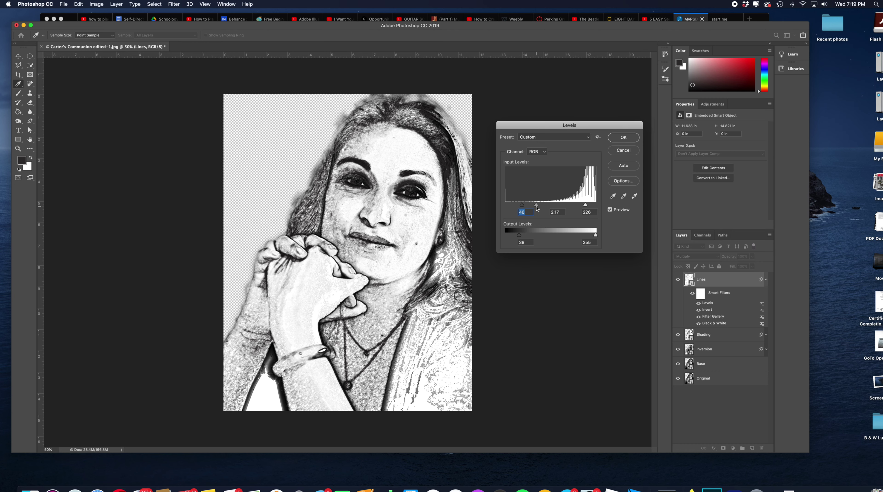
mouse_move(537, 208)
left_mouse_down()
mouse_move(569, 212)
mouse_move(545, 211)
left_mouse_up()
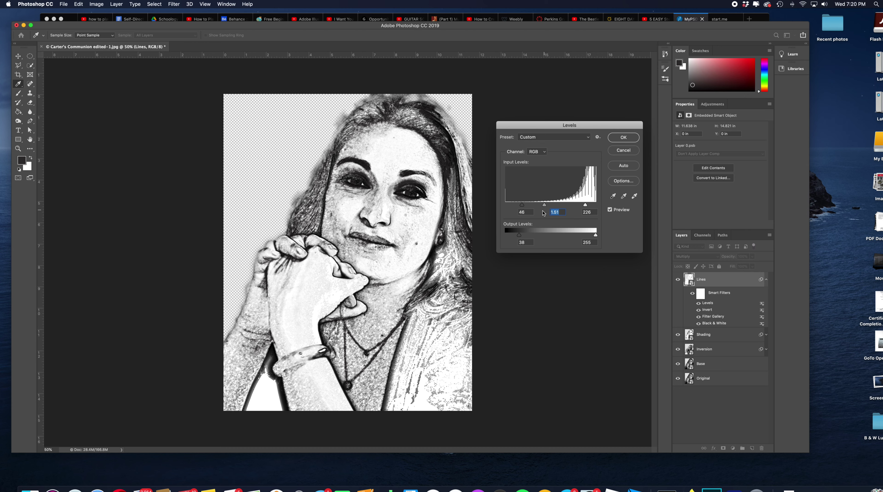
left_click(629, 140)
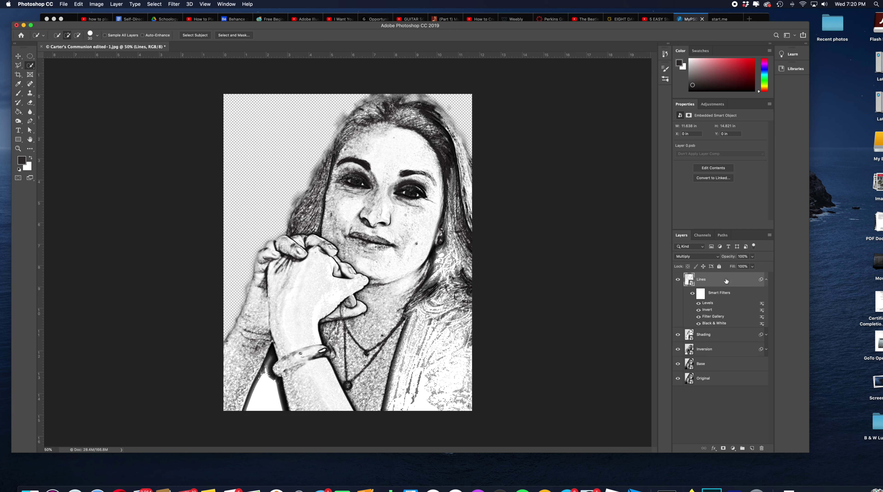
Set the Lines layer's gray Blend If sliders to 125 and 255 for this layer and 41 and 229 for the underlying layer
double_click(743, 282)
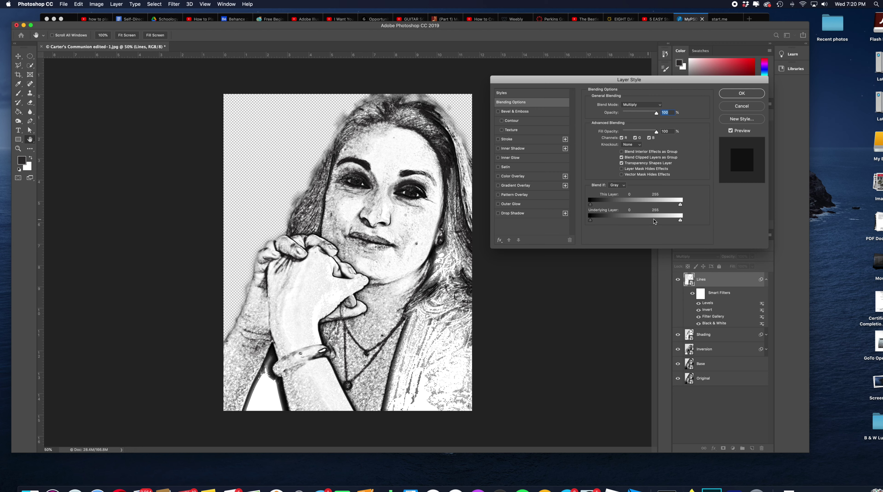
mouse_move(590, 205)
left_mouse_down()
mouse_move(621, 207)
mouse_move(598, 207)
left_mouse_up()
left_click_drag(598, 206, 605, 225)
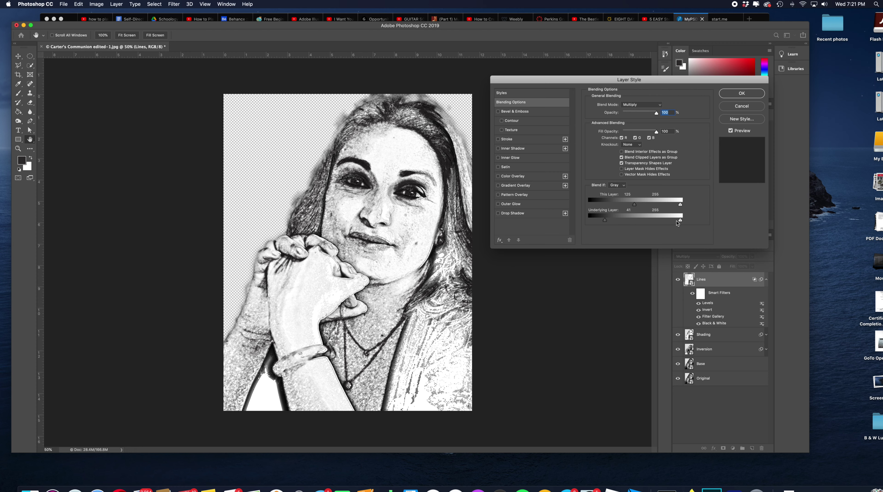
mouse_move(681, 222)
left_mouse_down()
mouse_move(662, 223)
mouse_move(681, 225)
left_mouse_up()
left_click_drag(681, 225, 671, 225)
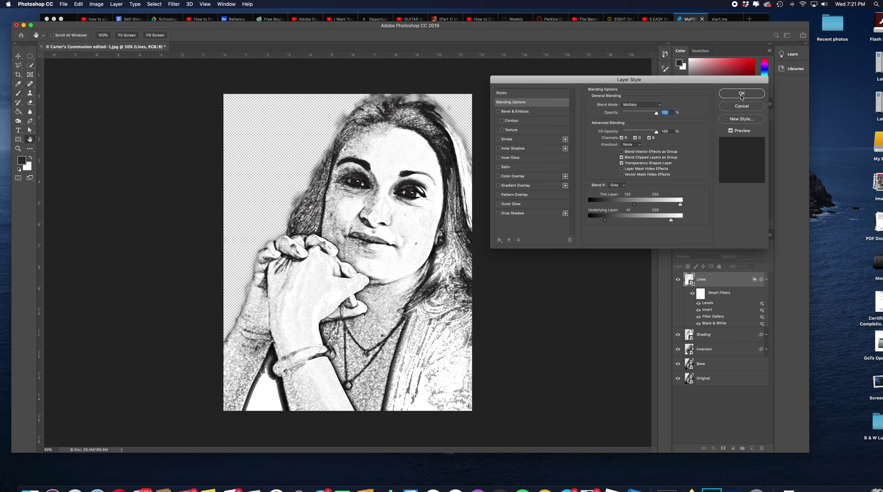
left_click(742, 94)
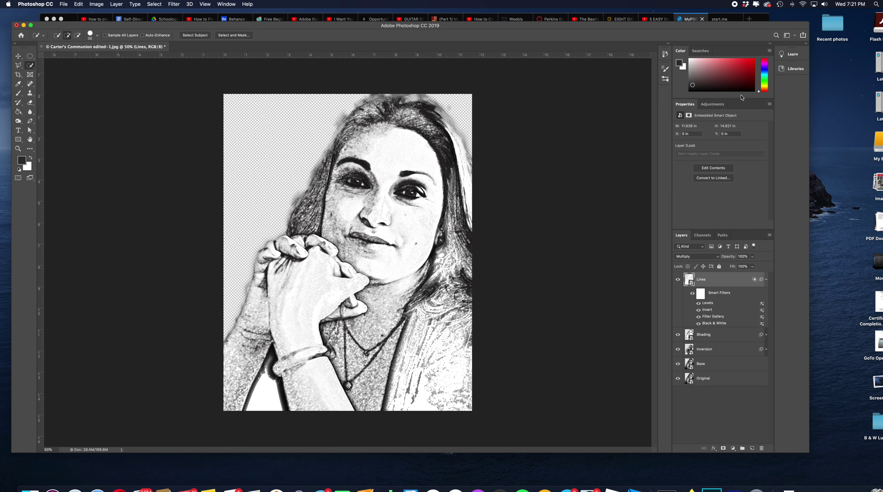
Collapse the Lines layer's smart filter list and go through the Lines, Shading, Inversion and Base layers in turn
left_click(765, 280)
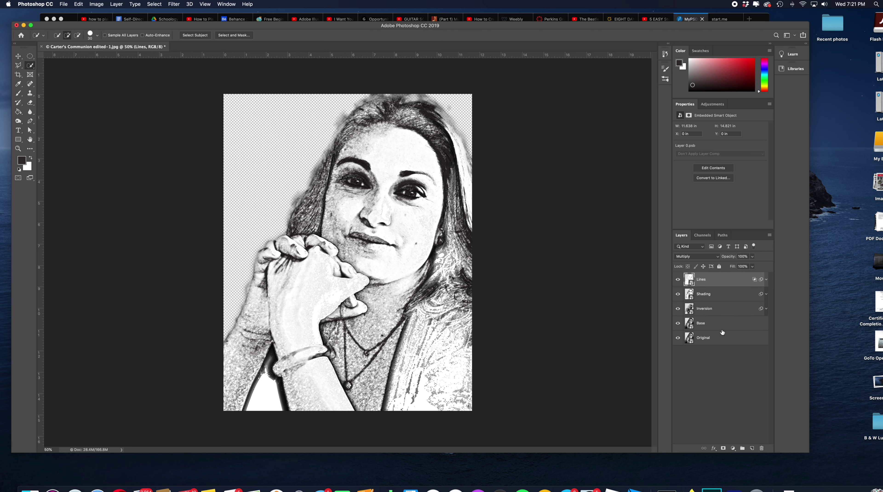
left_click(723, 297)
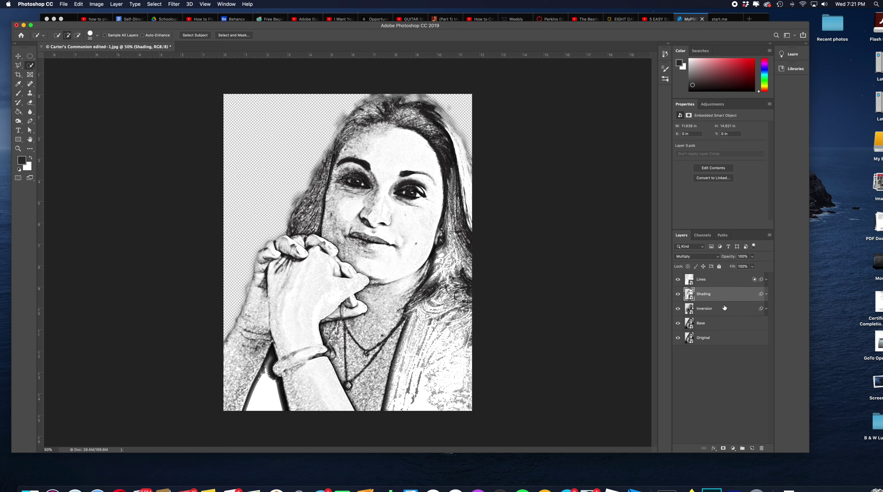
left_click(724, 311)
left_click(725, 327)
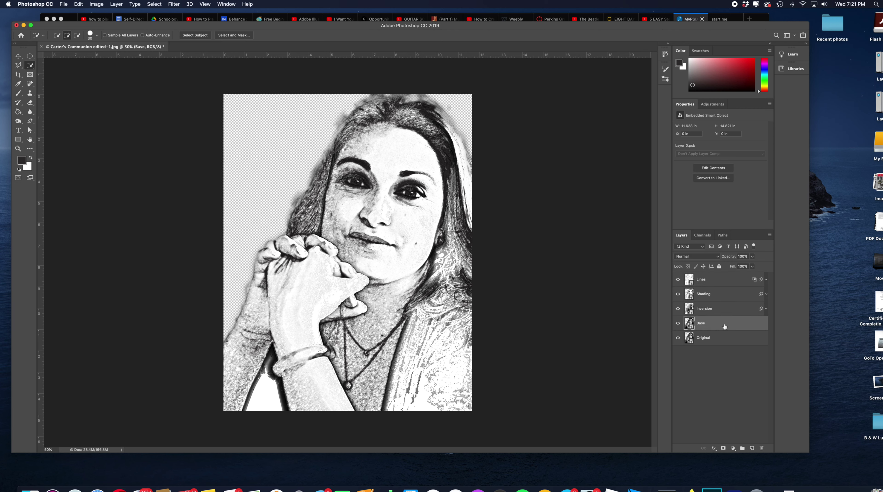
left_click(724, 311)
left_click(726, 298)
left_click(726, 283)
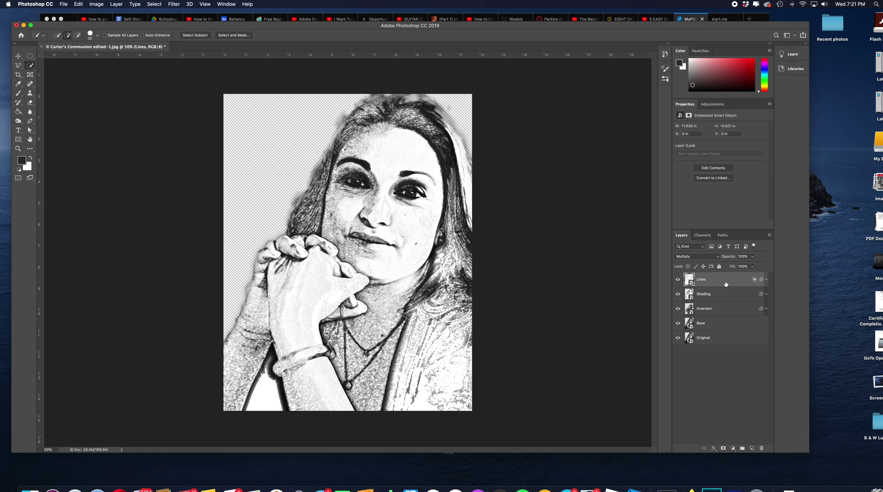
left_click(732, 296)
left_click(731, 309)
left_click(730, 322)
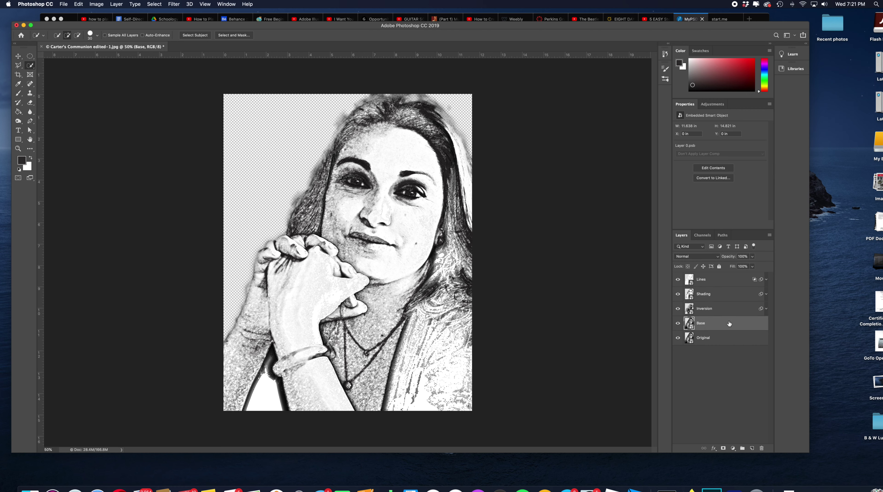
Group the Lines, Shading, Inversion and Base layers together, leaving Original outside the group
left_click(727, 283)
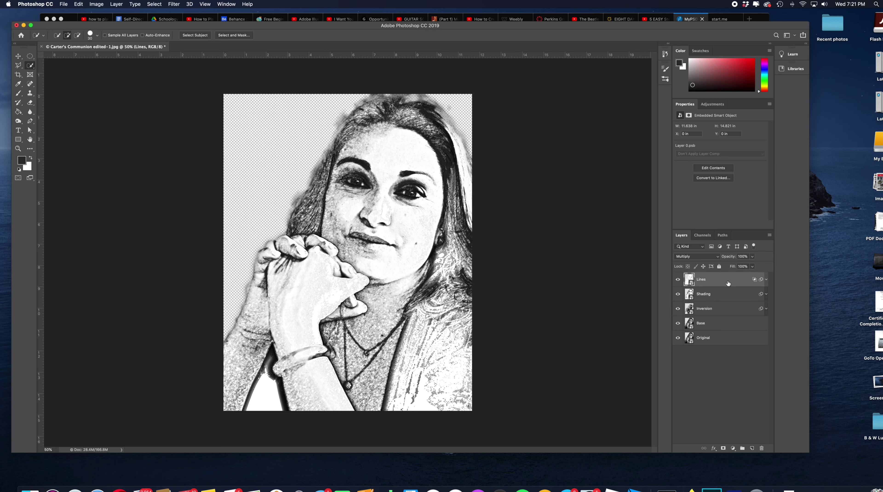
left_click(725, 297, "shift")
left_click(723, 311, "shift")
left_click(723, 323, "shift")
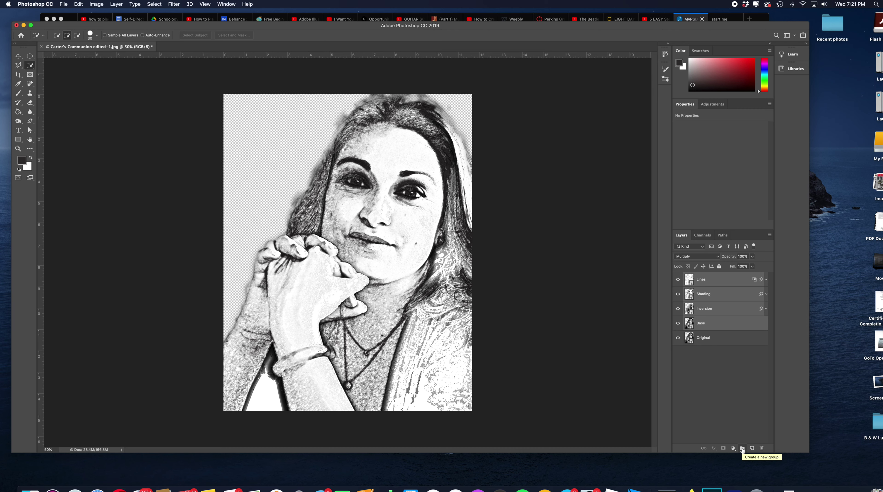
left_click(742, 449)
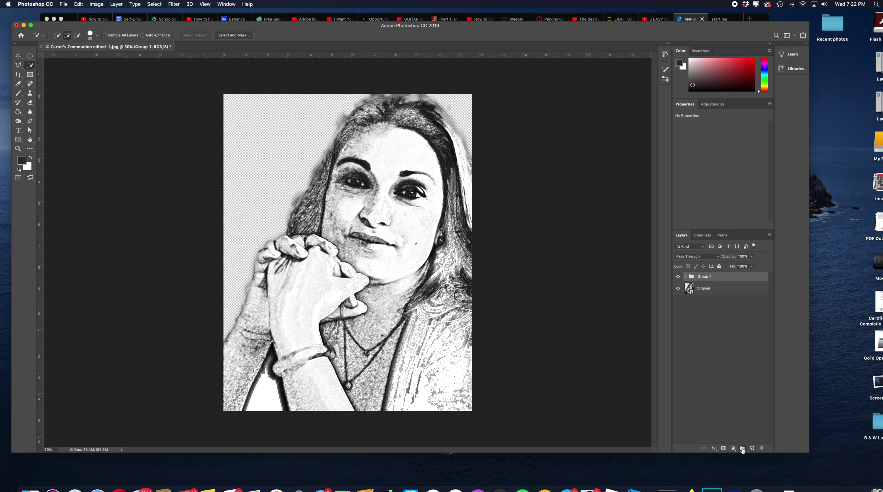
Rename the new layer group as Drawing effect and leave it collapsed
double_click(703, 278)
type("Drawing effect")
key("Return")
left_click(685, 276)
left_click(685, 276)
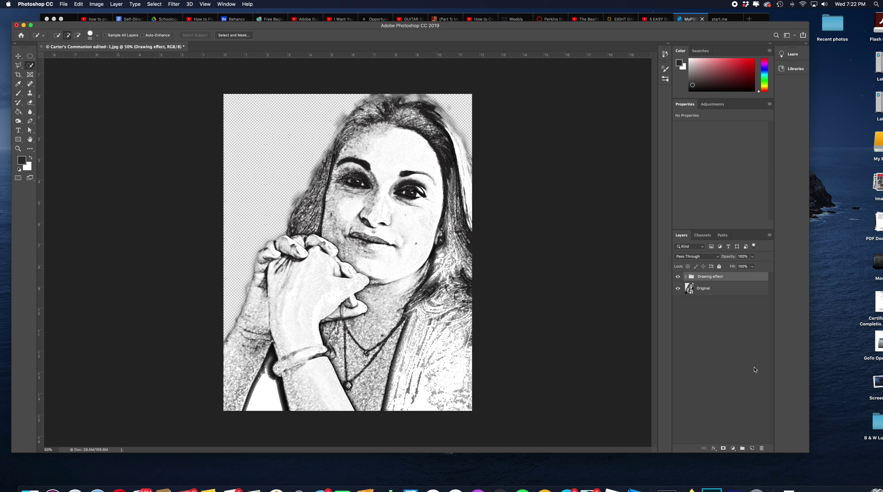
Add a near-white Solid Color fill layer and move it beneath the Original layer as the background
left_click(733, 449)
scroll(734, 450, "down", 5)
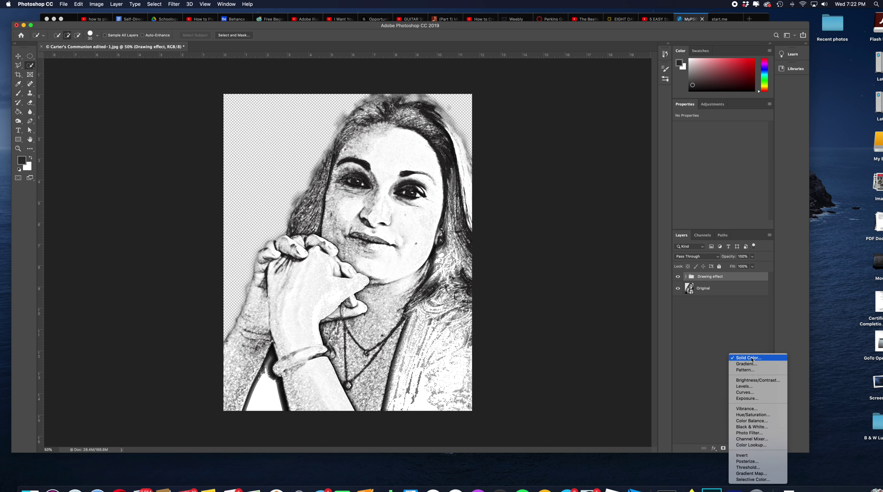
left_click(752, 359)
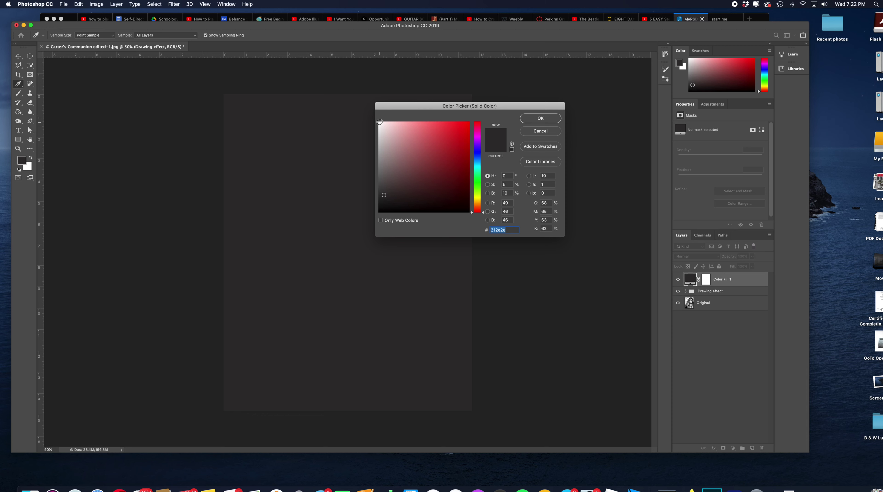
left_click(380, 121)
left_click(540, 118)
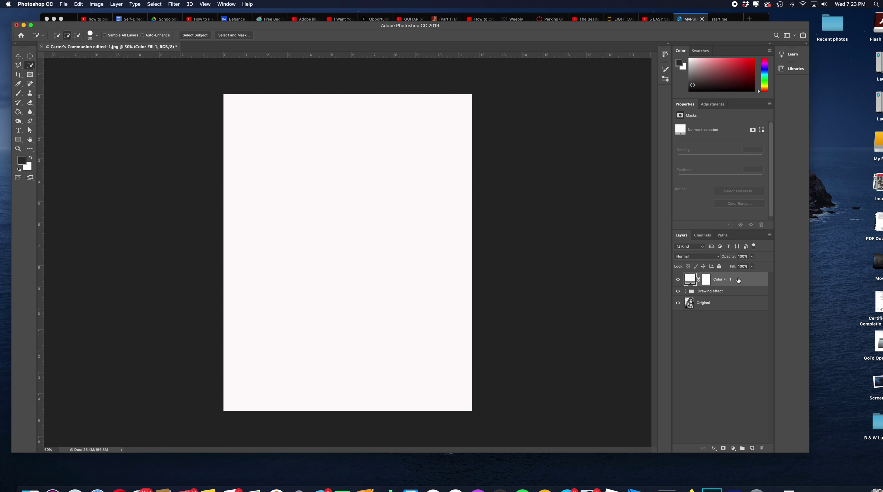
left_click_drag(738, 281, 737, 320)
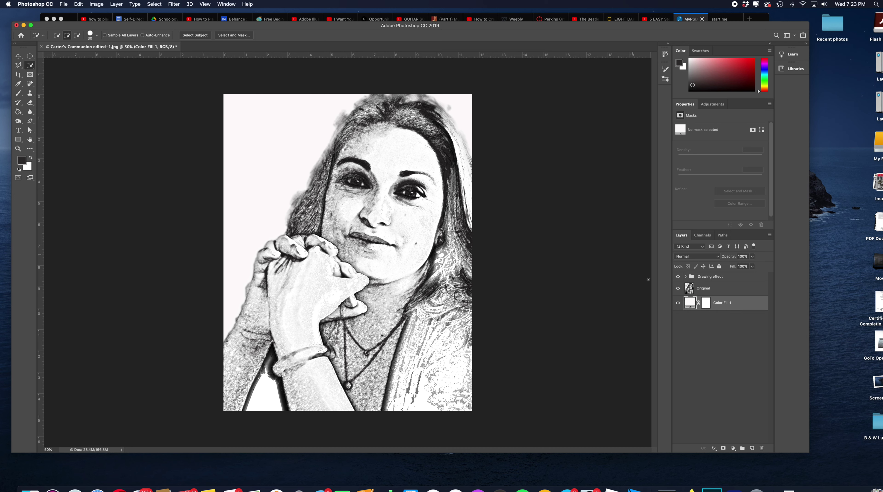
Examine the layers inside the Drawing effect group and the smart filters on the Lines layer
left_click(686, 277)
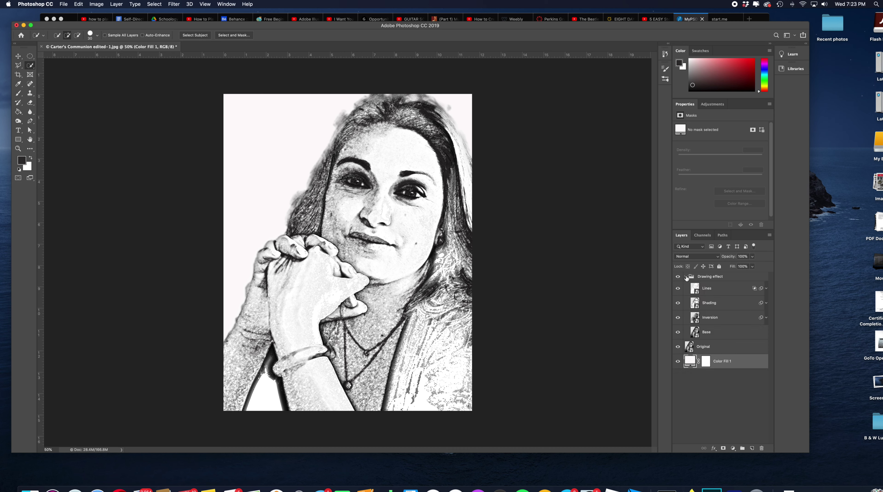
left_click(766, 288)
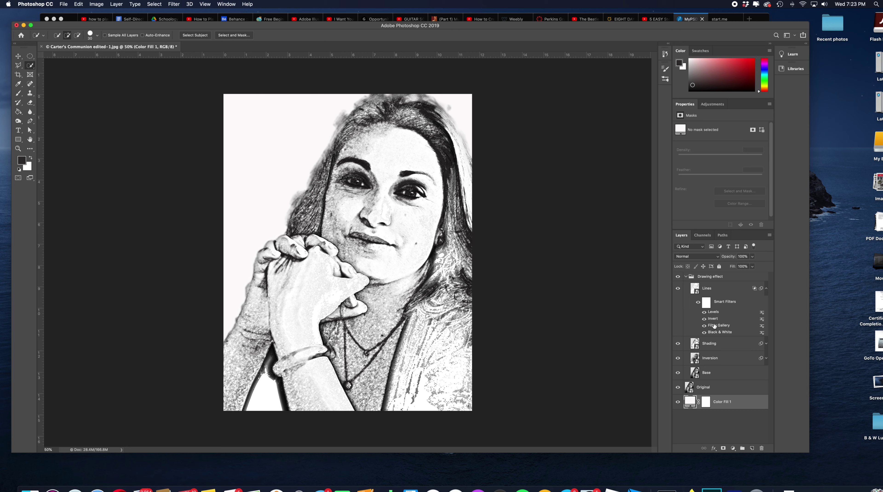
left_click(765, 289)
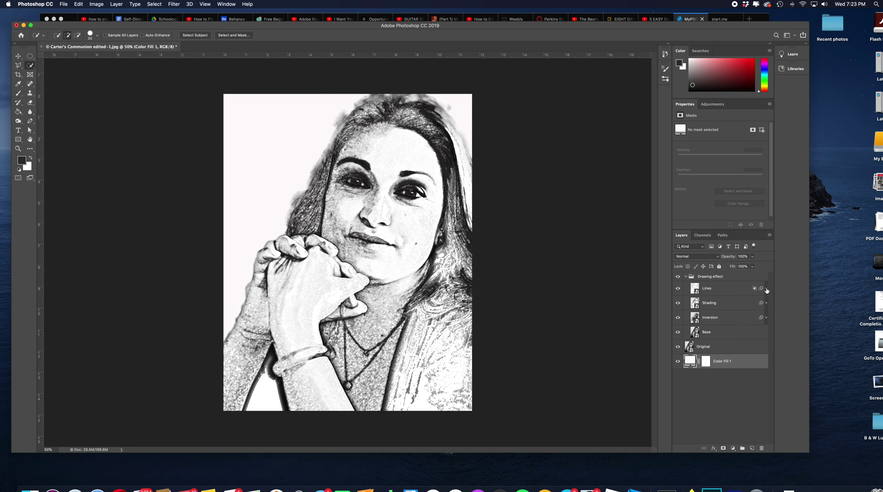
left_click(686, 277)
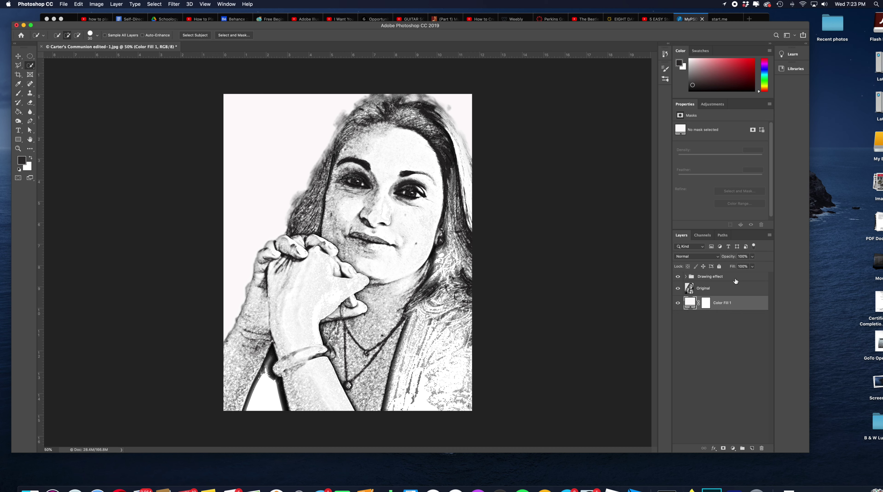
Create a new empty layer and place it at the top of the stack, above the Drawing effect group
left_click(752, 449)
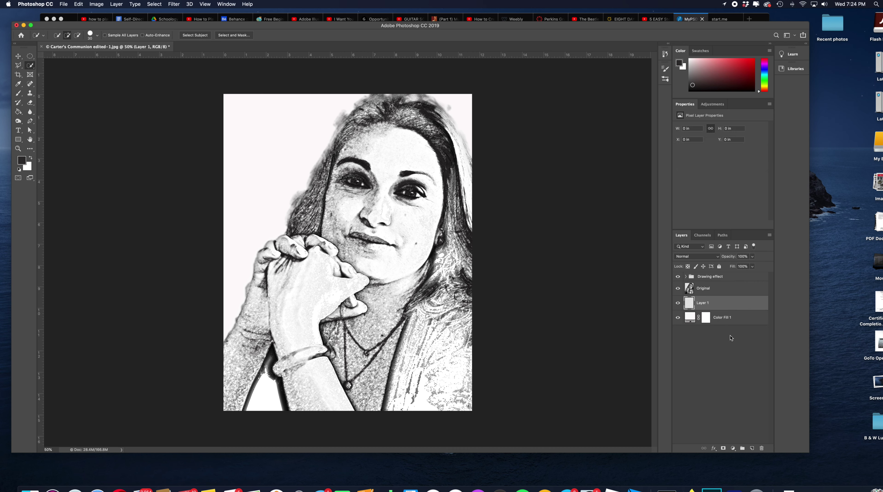
left_click_drag(723, 304, 723, 278)
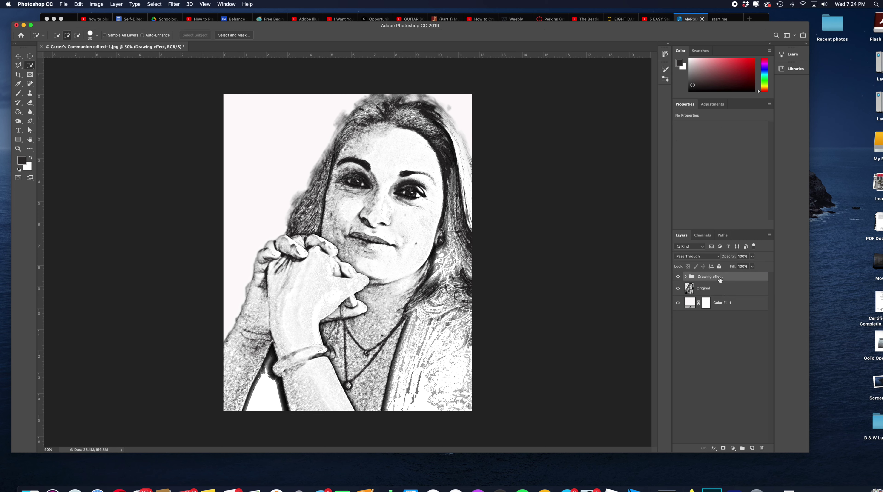
key("super+z")
left_click_drag(720, 305, 719, 273)
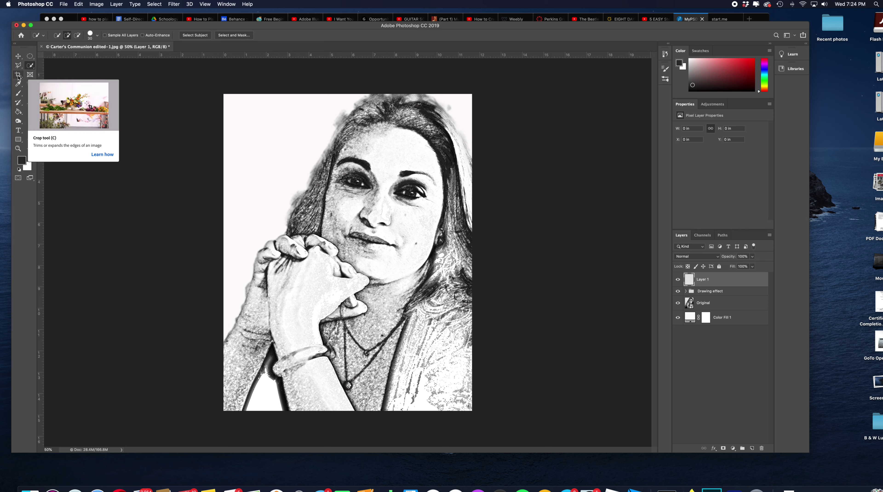
Activate the Brush tool and enlarge its preset picker with all brush folders collapsed
left_click_drag(20, 95, 52, 97)
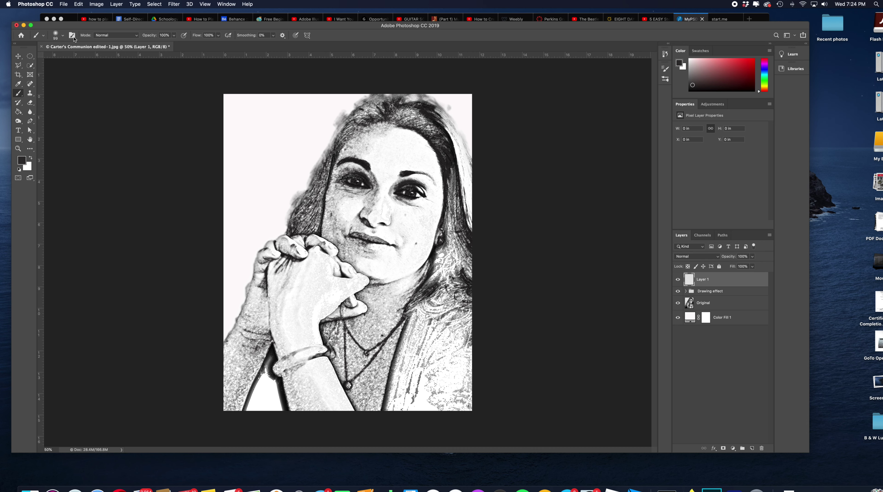
left_click(63, 36)
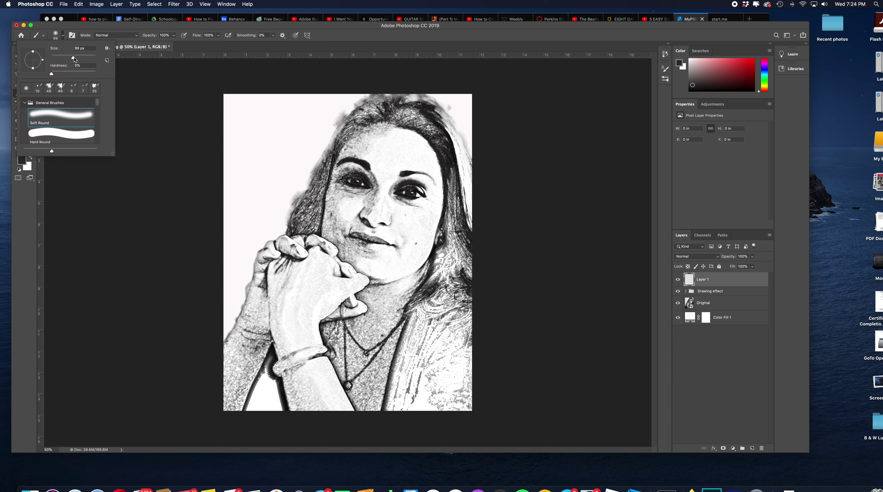
left_click_drag(73, 58, 70, 57)
left_click(25, 104)
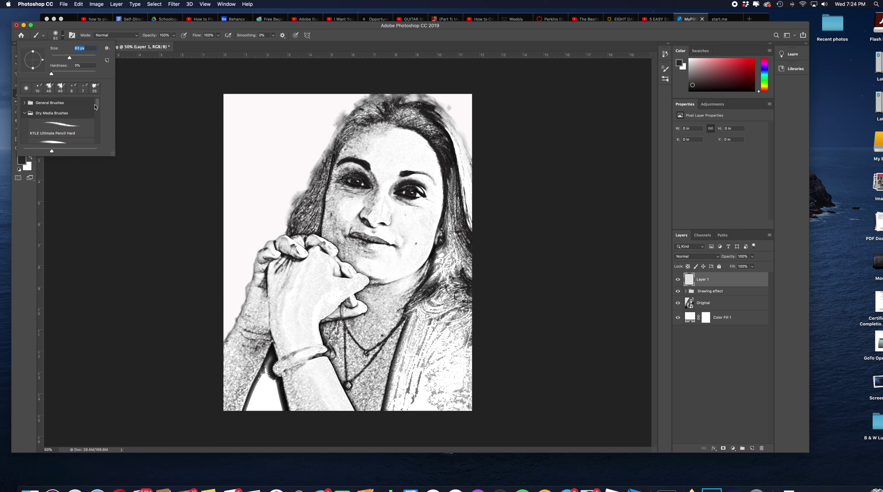
scroll(97, 106, "down", 2)
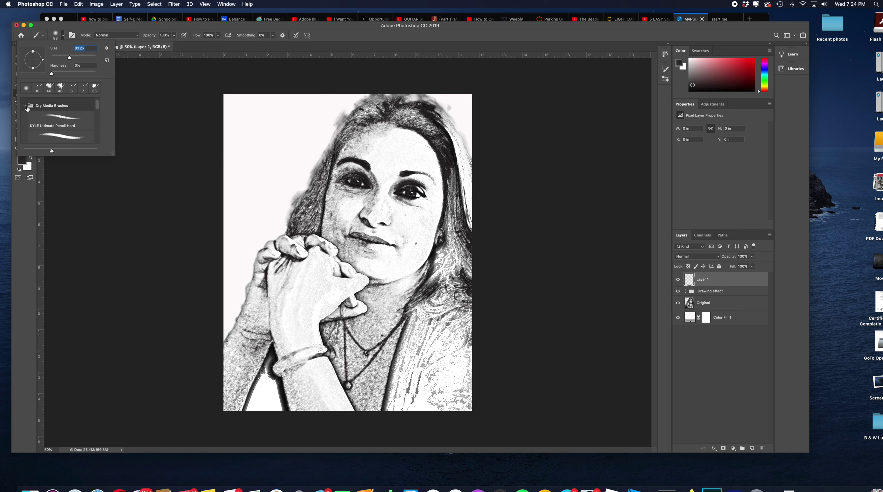
left_click(25, 105)
scroll(100, 112, "up", 1)
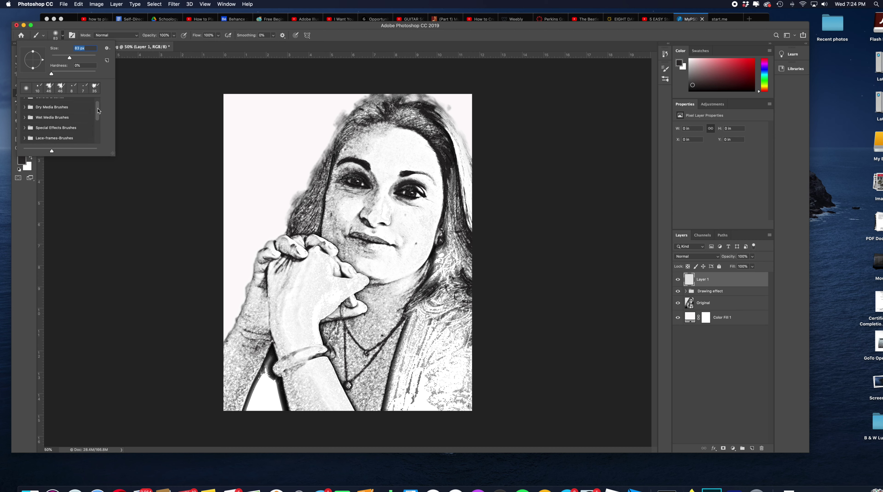
mouse_move(115, 156)
left_mouse_down()
mouse_move(150, 212)
mouse_move(178, 315)
left_mouse_up()
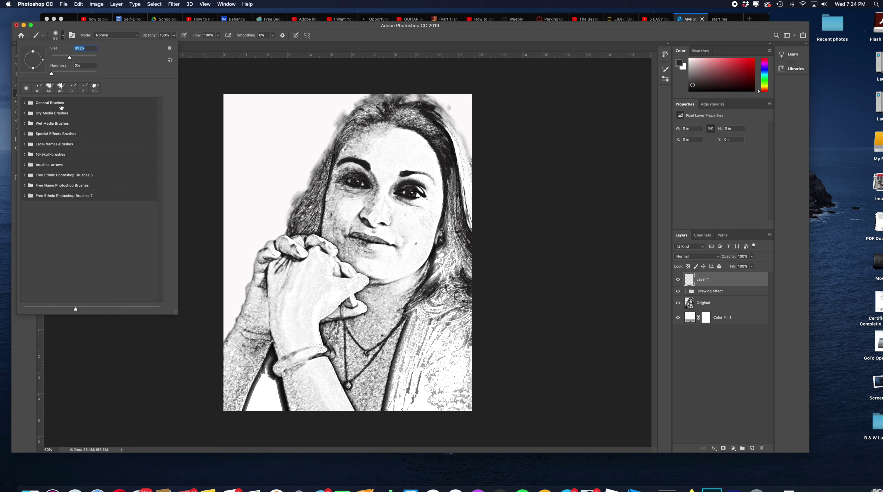
Choose the KYLE Ultimate Charcoal Pencil 25px brush from the Dry Media Brushes
left_click(25, 103)
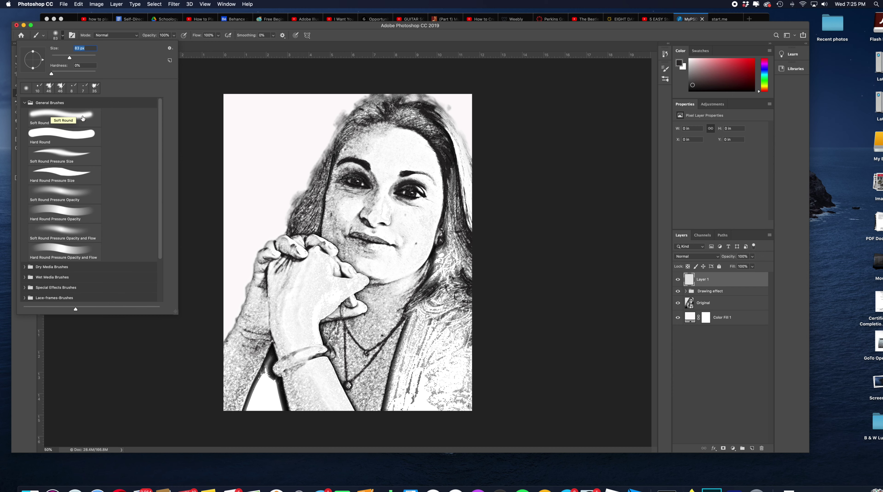
left_click(25, 104)
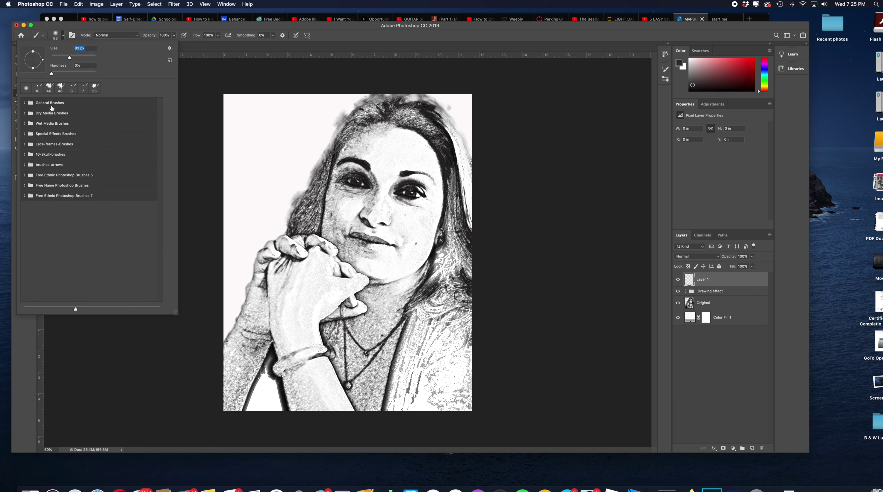
left_click(25, 114)
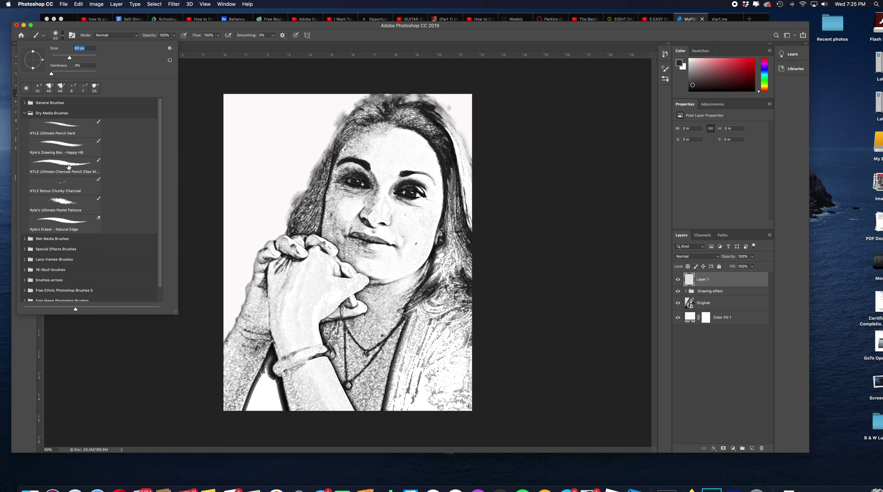
left_click(68, 167)
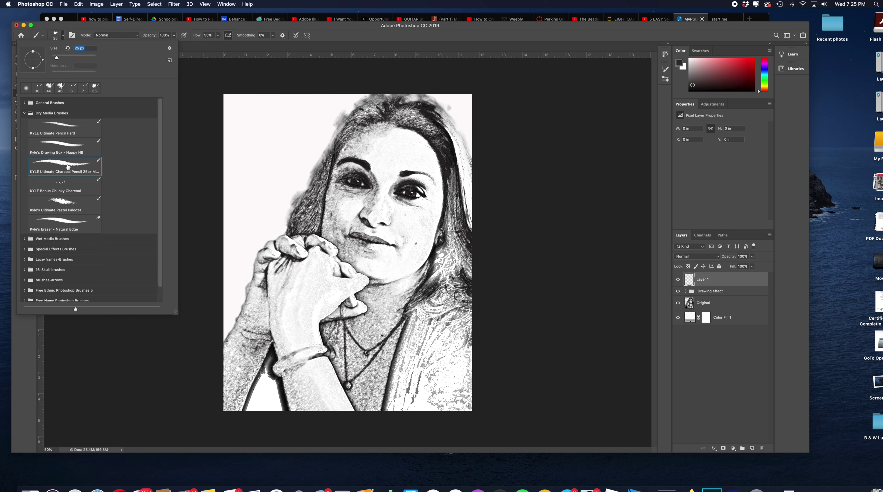
Paint short diagonal charcoal strokes on the blank background beside the head and at the edge of the hair
left_click(285, 126)
mouse_move(286, 126)
left_mouse_down()
mouse_move(273, 137)
mouse_move(283, 138)
left_mouse_up()
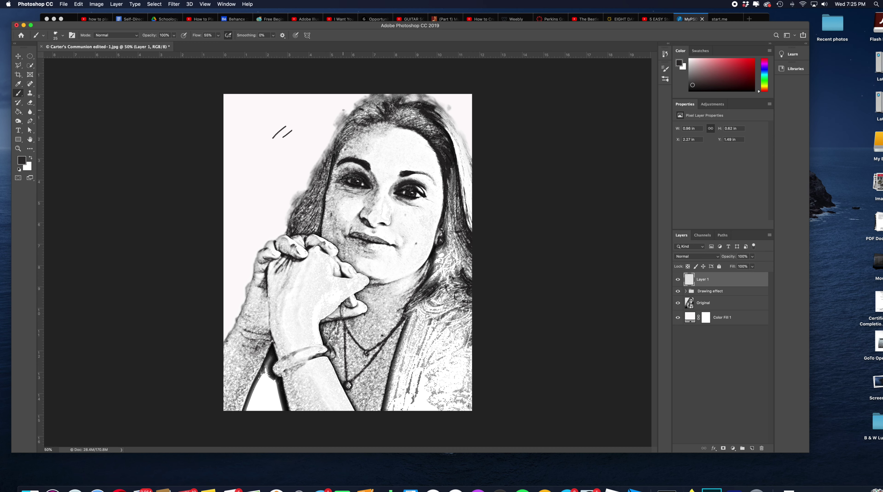
left_click_drag(351, 111, 343, 122)
Switch to the KYLE Ultimate Pencil Hard brush and draw thin strokes on the background, hair, hand area and forehead
left_click(63, 36)
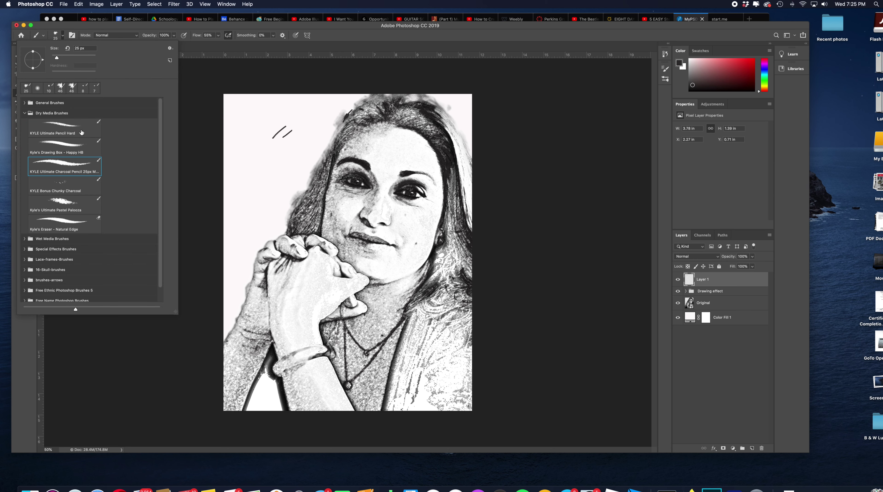
left_click(52, 131)
left_click(298, 136)
left_click_drag(298, 136, 279, 149)
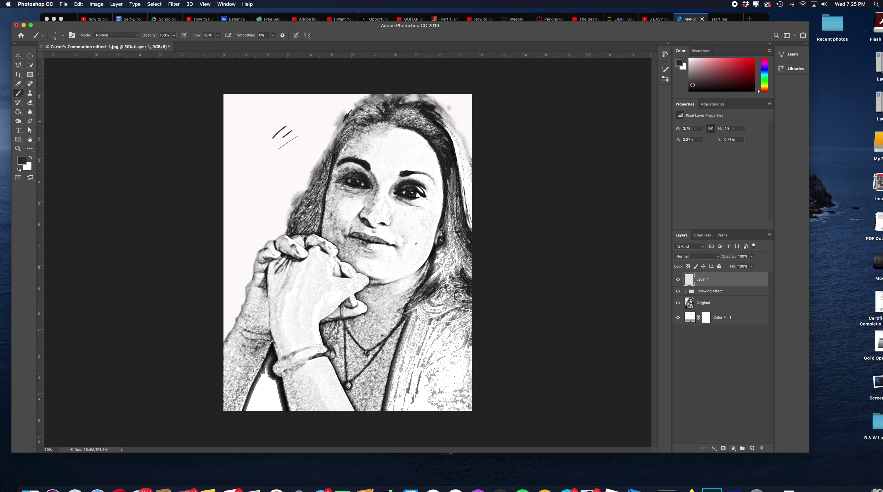
left_click_drag(336, 131, 333, 137)
left_click_drag(358, 105, 354, 111)
left_click_drag(373, 103, 376, 101)
left_click_drag(335, 278, 351, 280)
left_click_drag(381, 156, 369, 164)
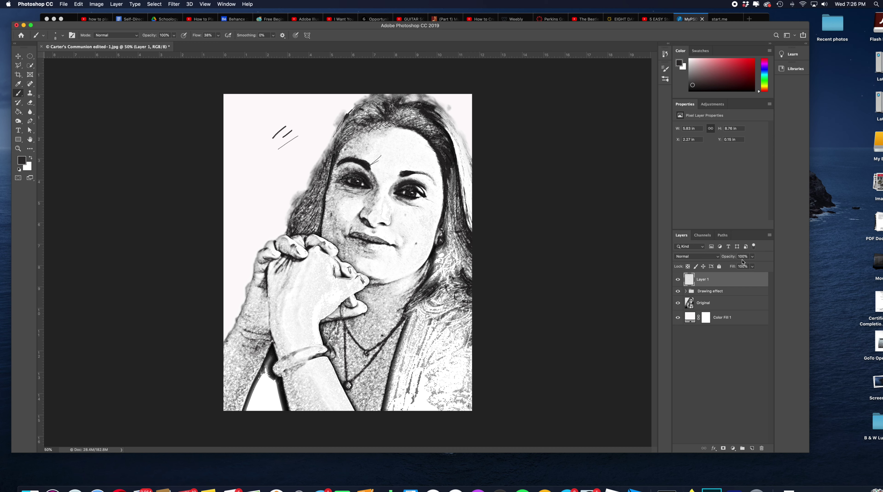
Lower the opacity of the brush stroke layer to 36%
left_click(753, 258)
left_click_drag(753, 265, 726, 269)
left_click_drag(728, 268, 732, 269)
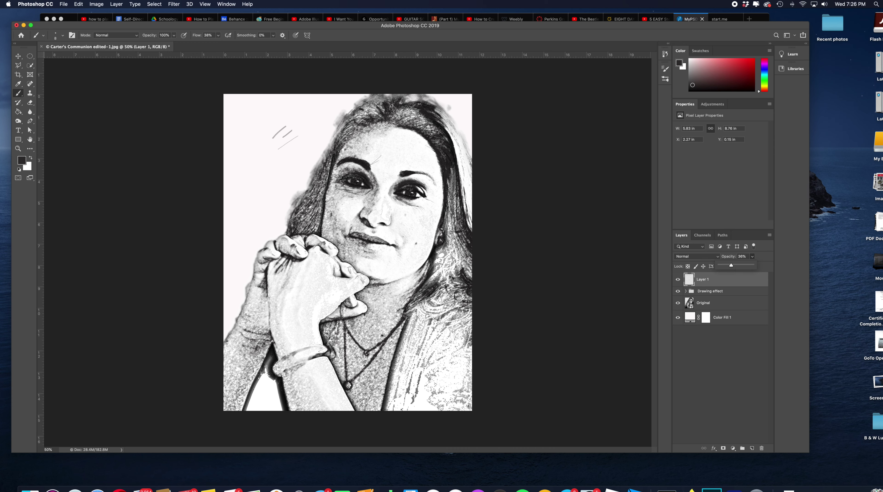
Draw thin pencil strokes along the hair beside the woman's forehead and cheek
left_click_drag(426, 147, 434, 154)
mouse_move(440, 172)
left_mouse_down()
mouse_move(441, 214)
mouse_move(441, 199)
left_mouse_up()
Switch to the standard Eraser tool
left_click(30, 103)
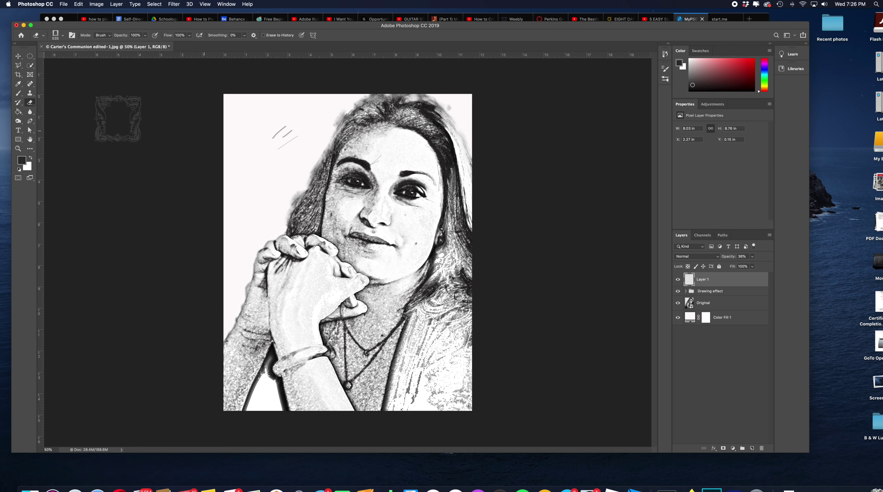
right_click(30, 103)
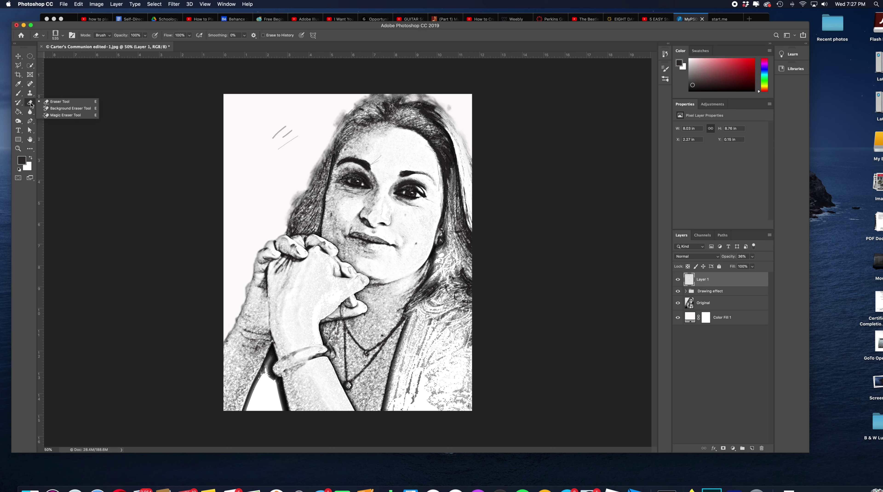
left_click(56, 104)
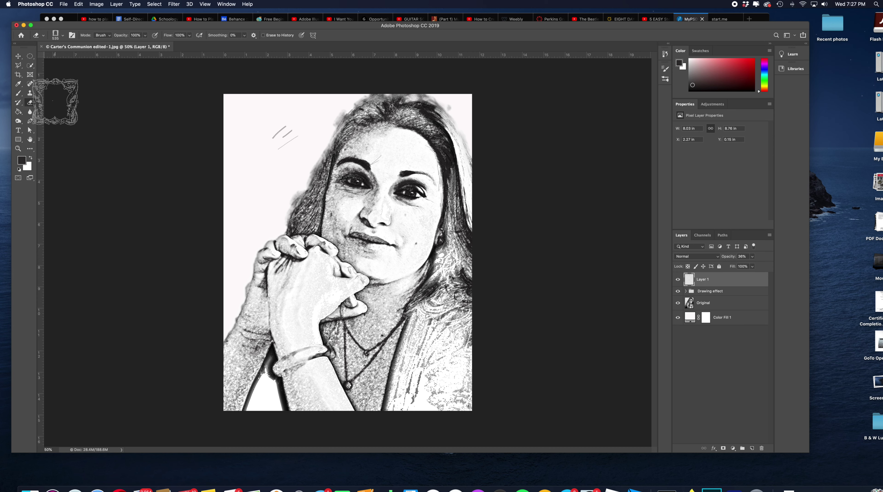
left_click(30, 104)
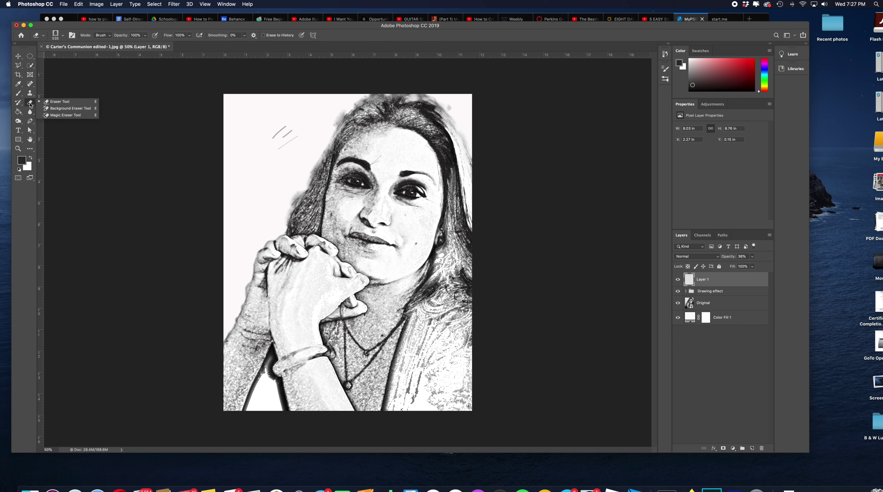
left_click(59, 102)
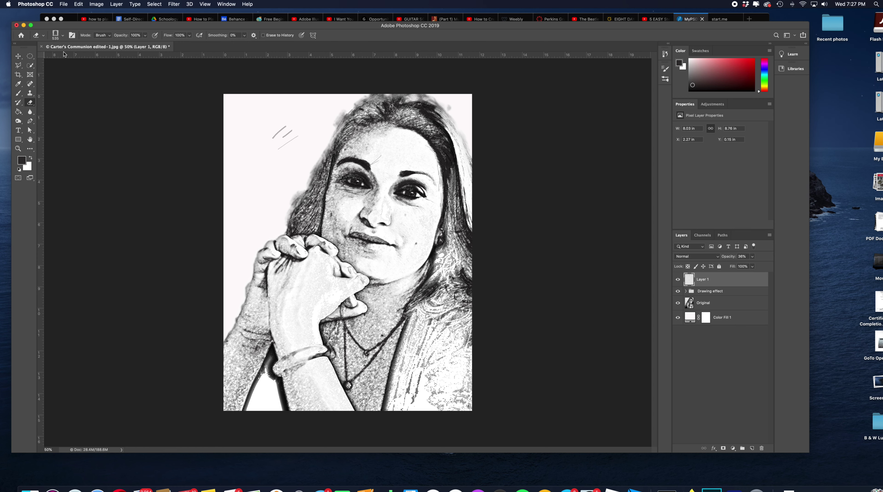
Restore the default brushes in the eraser's brush preset list
left_click(63, 36)
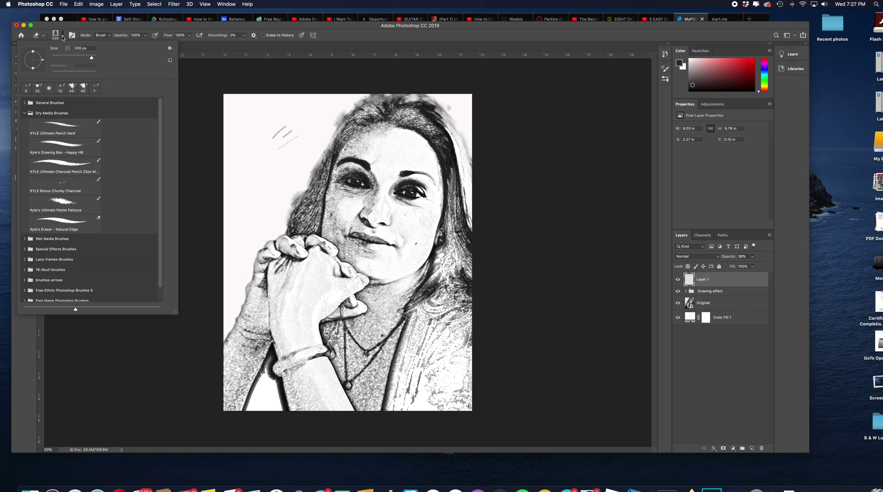
left_click(170, 49)
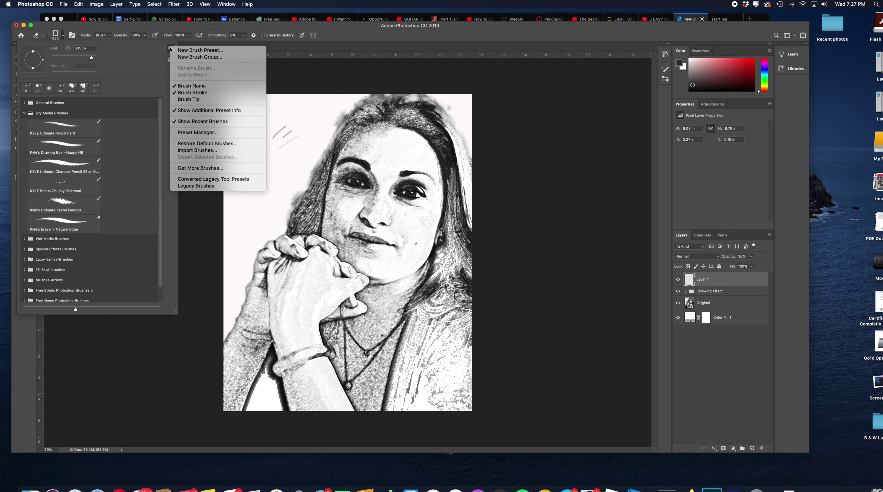
left_click(221, 144)
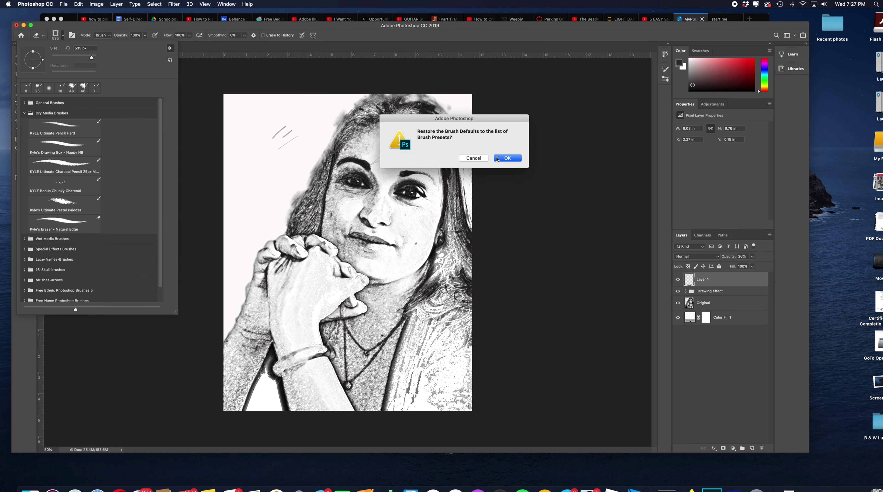
left_click(506, 159)
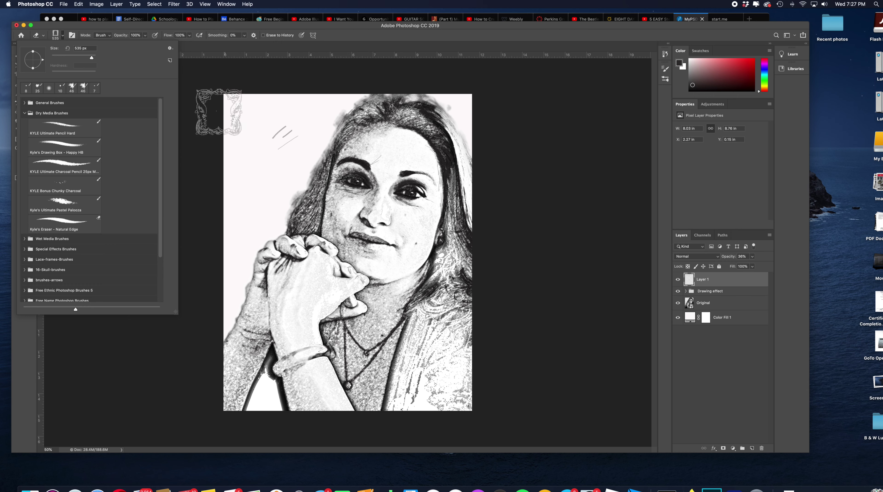
Turn on brush tip previews in the preset list and restore the default brushes once more
left_click(169, 49)
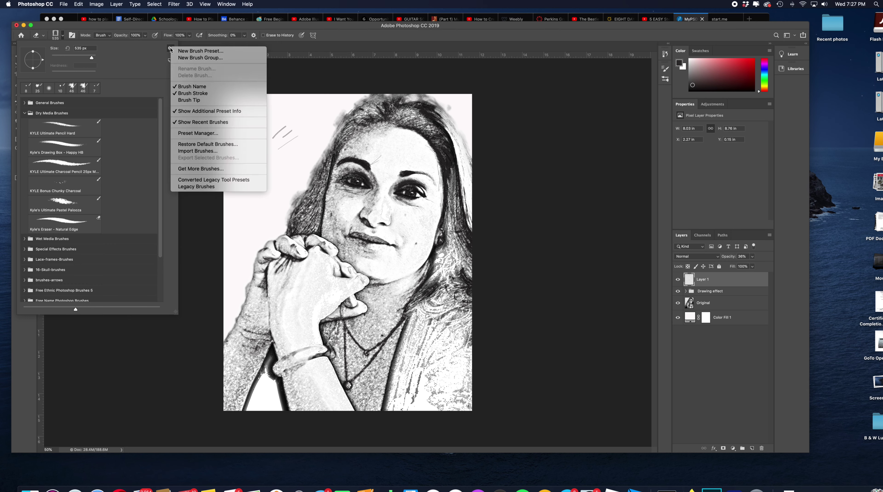
left_click(196, 100)
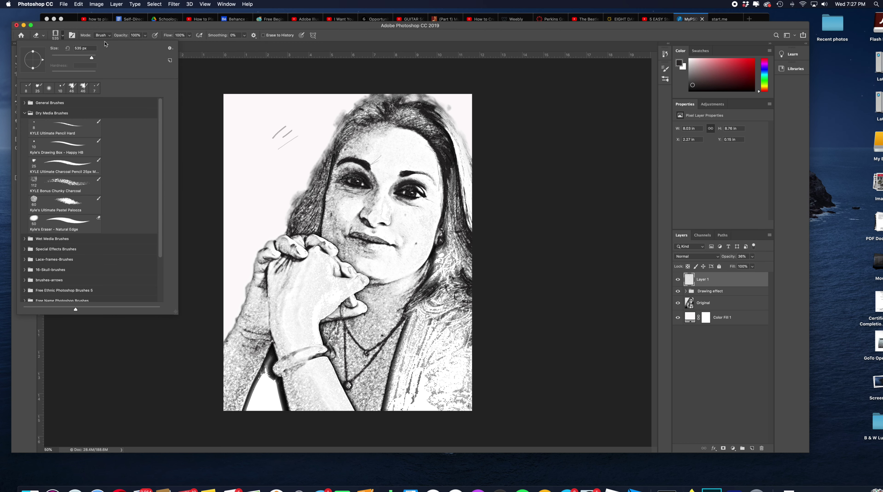
left_click(170, 49)
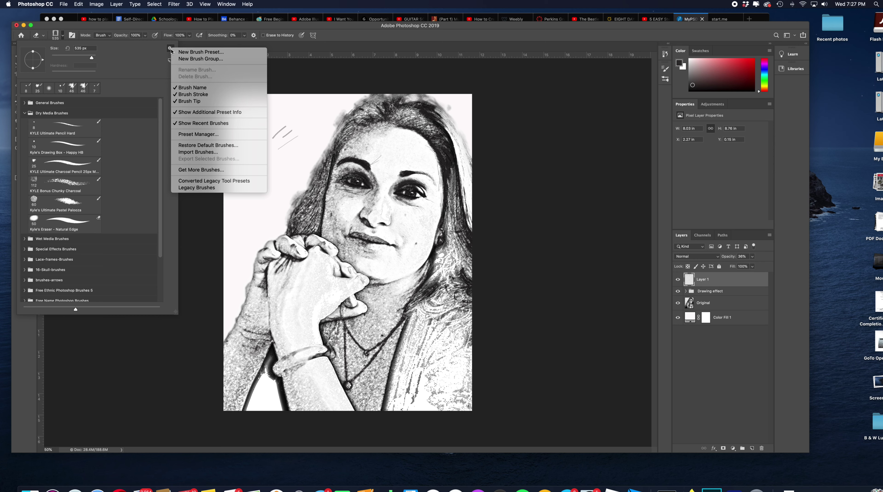
left_click(210, 149)
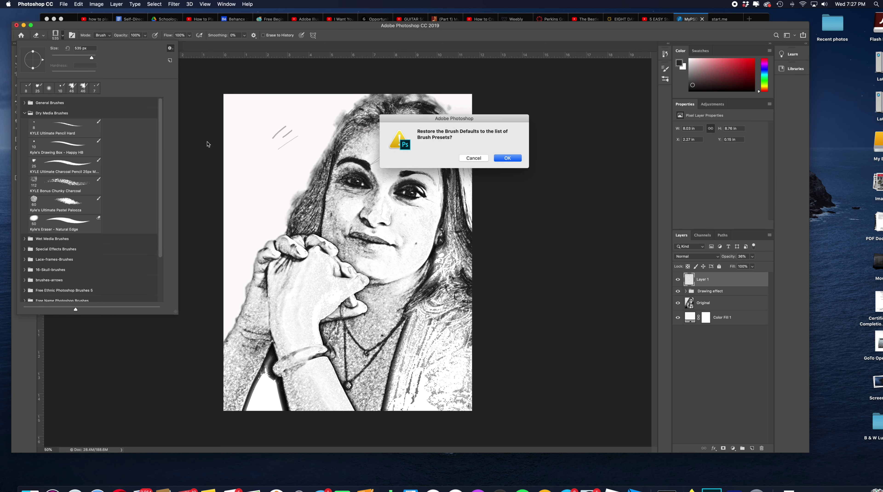
left_click(513, 161)
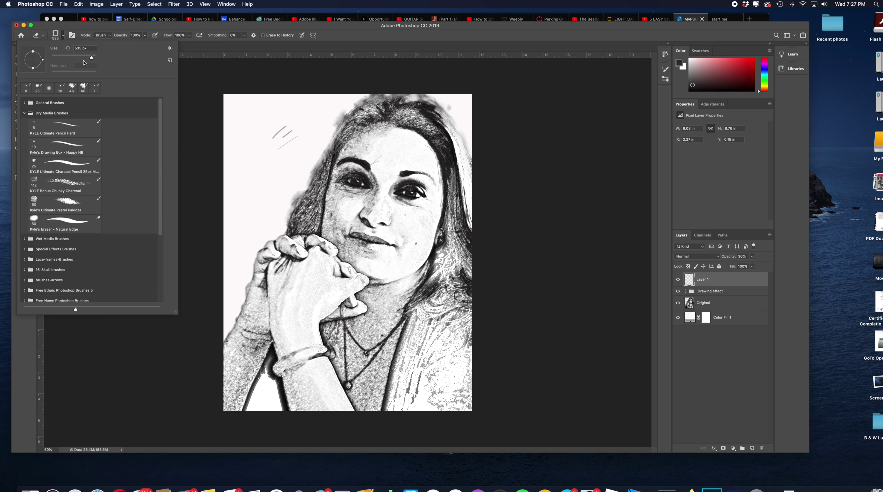
Choose the KYLE Ultimate Pencil Hard brush and draw a short diagonal stroke on the blank background beside the existing strokes
left_click(52, 126)
left_click(256, 120)
left_click_drag(251, 125, 257, 121)
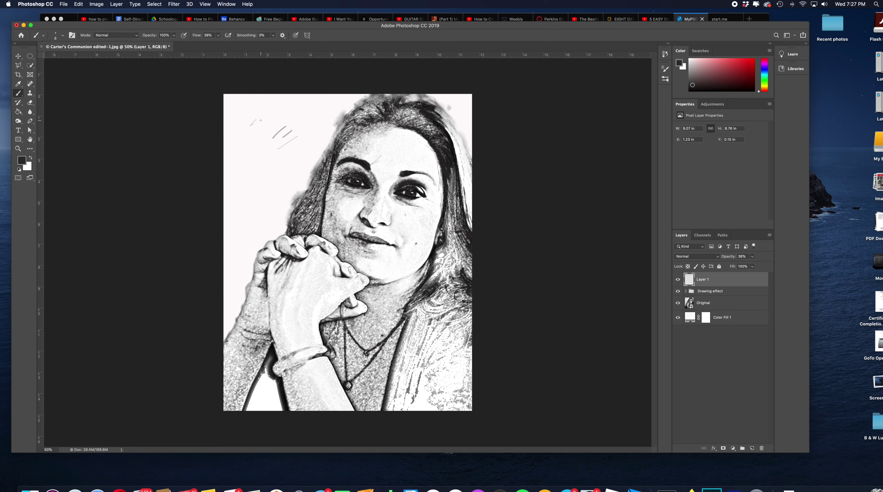
Switch to the Background Eraser tool and erase parts of the diagonal strokes on the blank background
left_click(31, 104)
right_click(30, 104)
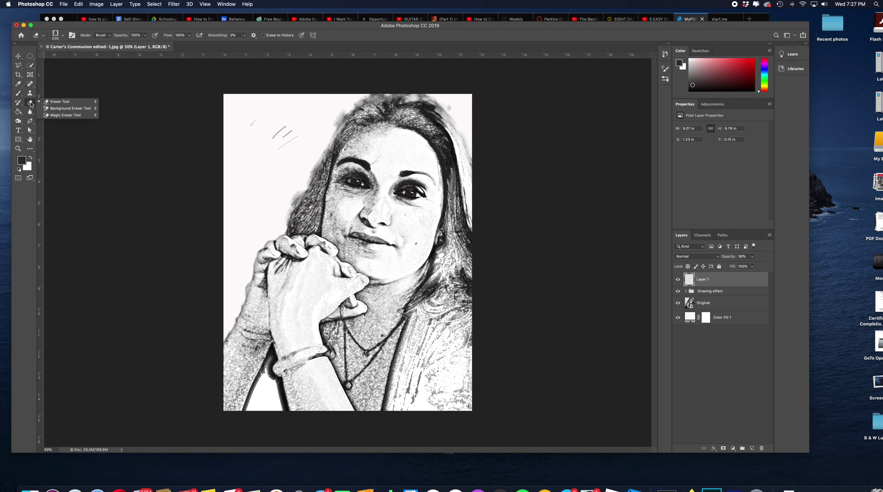
left_click(61, 109)
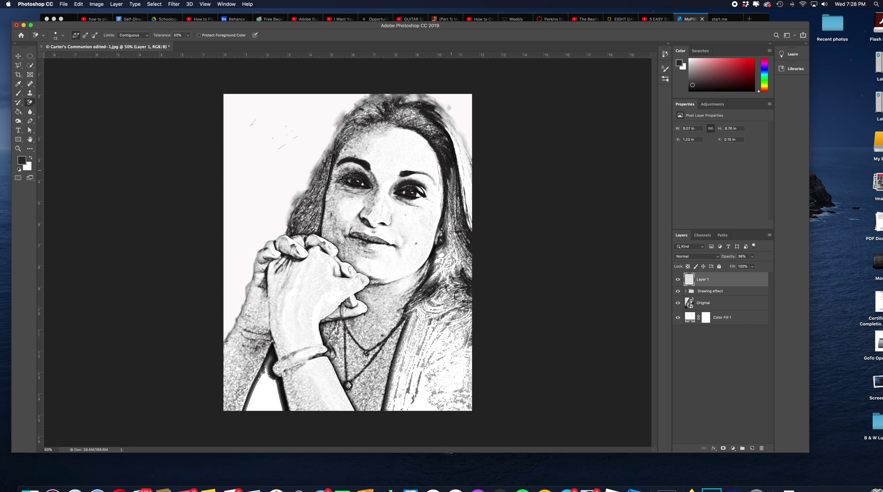
key("super+equal")
key("super+equal")
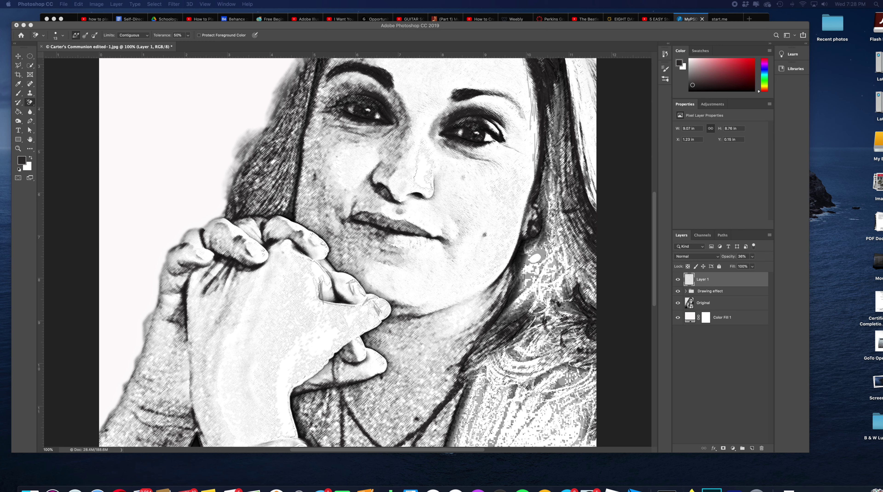
key("super+shift+5")
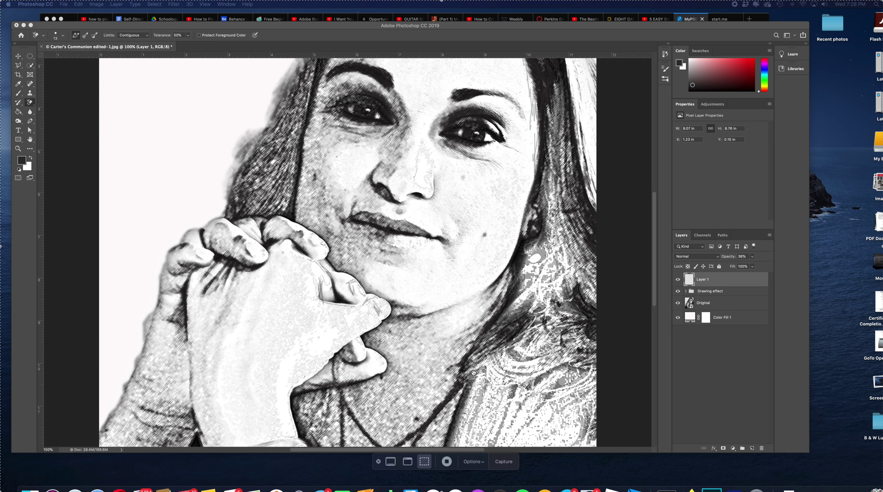